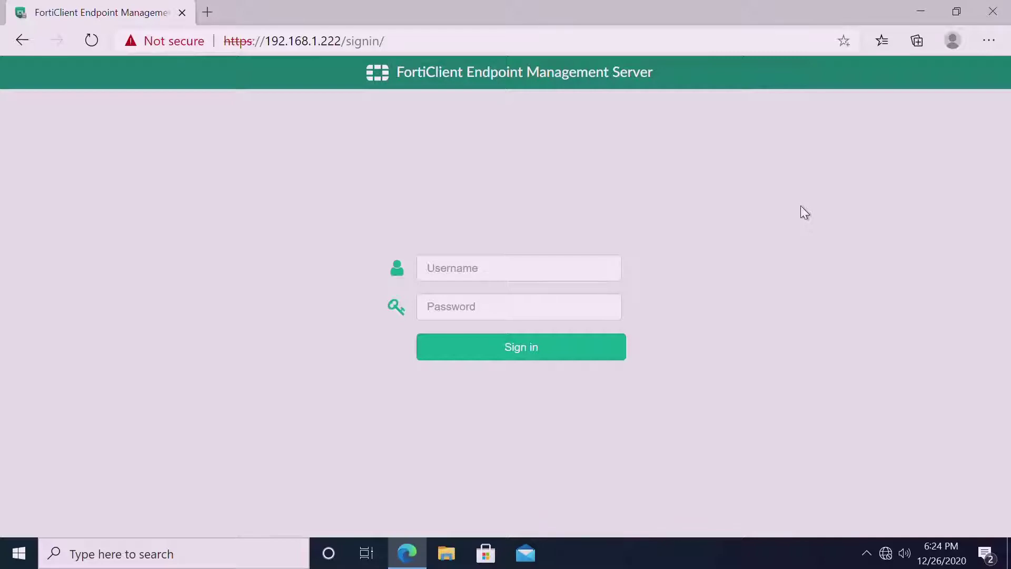
Sign in to FortiClient EMS as admin with the account password.
{"action": "left_click", "coordinate": [520, 270]}
{"action": "type", "text": "admin"}
{"action": "key", "text": "Tab"}
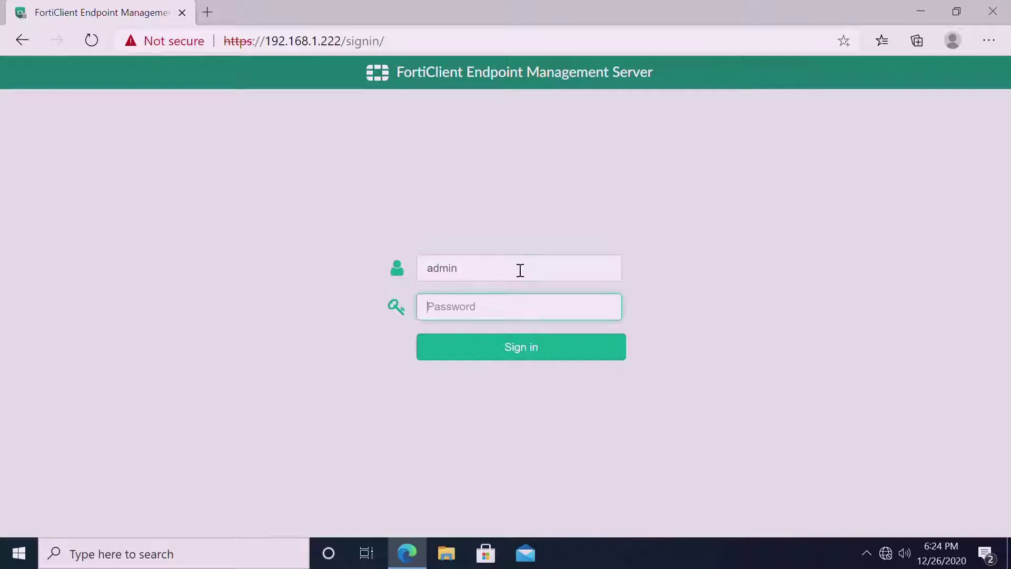
{"action": "type", "text": "••••••••"}
{"action": "key", "text": "Return"}
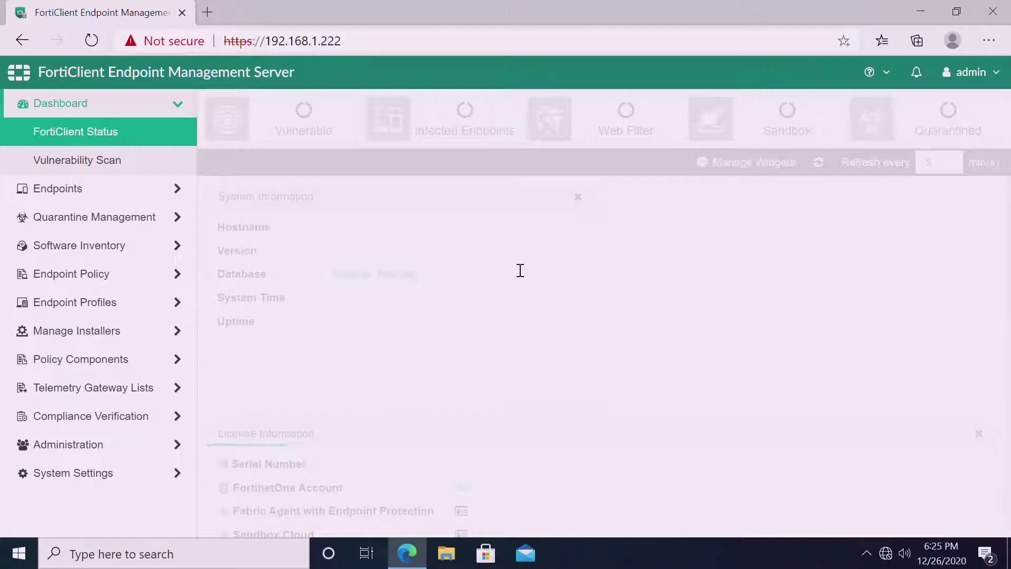
Test the lab.local domain connection in Manage Domains, then list all six lab.local endpoints.
{"action": "left_click", "coordinate": [89, 188]}
{"action": "left_click", "coordinate": [86, 199]}
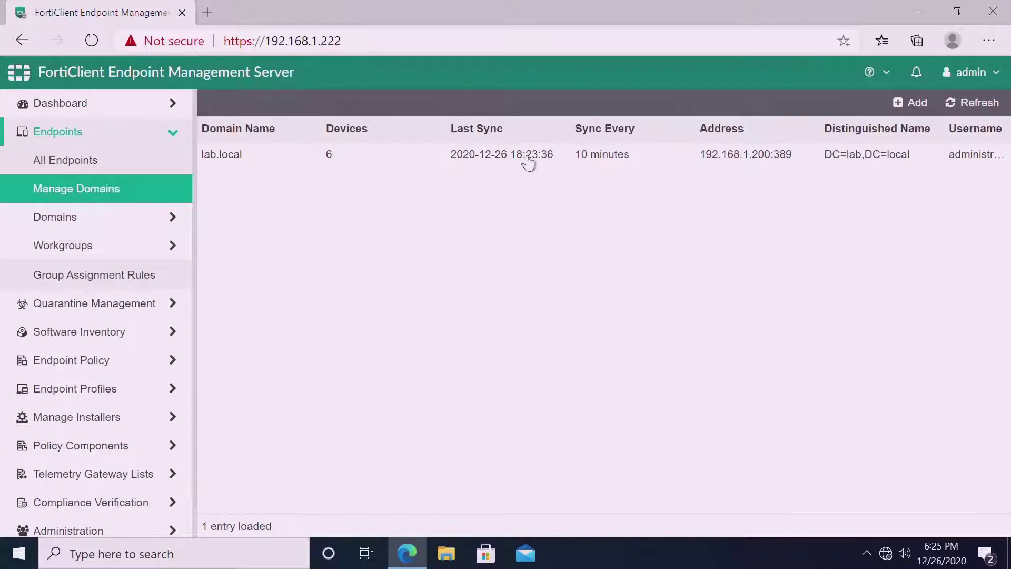
{"action": "left_click", "coordinate": [528, 161]}
{"action": "left_click", "coordinate": [235, 106]}
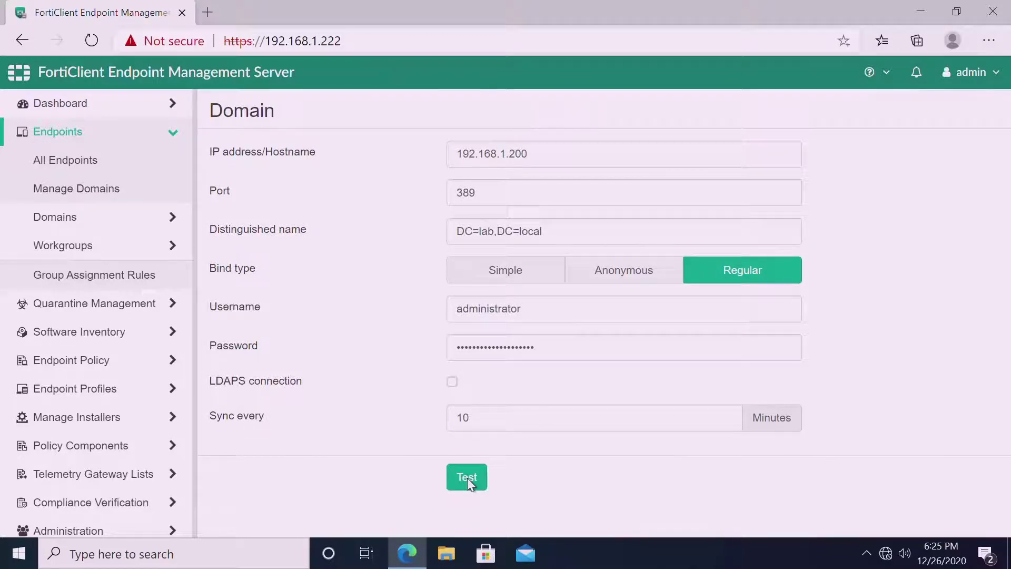
{"action": "double_click", "coordinate": [467, 478]}
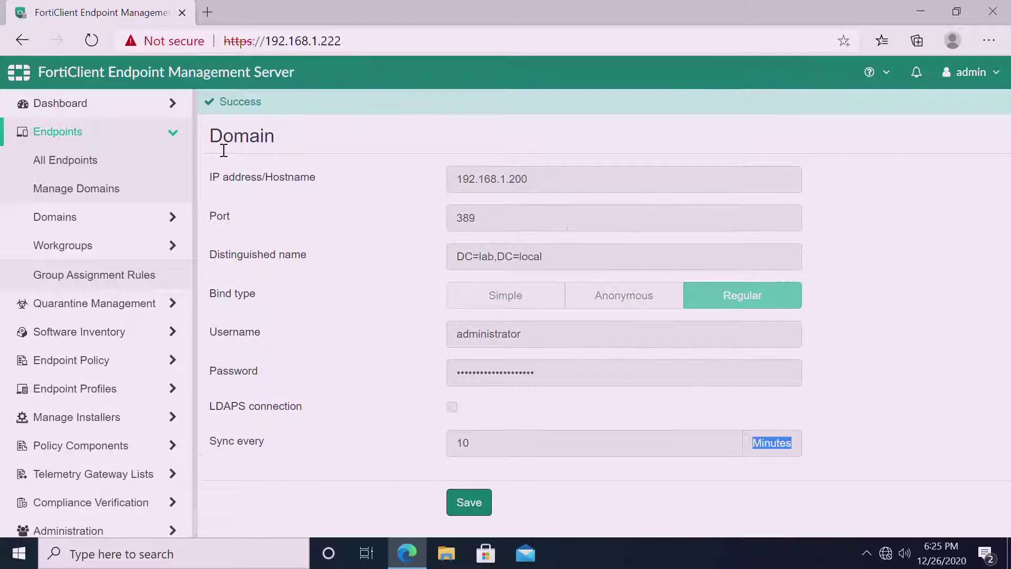
{"action": "left_click", "coordinate": [85, 170]}
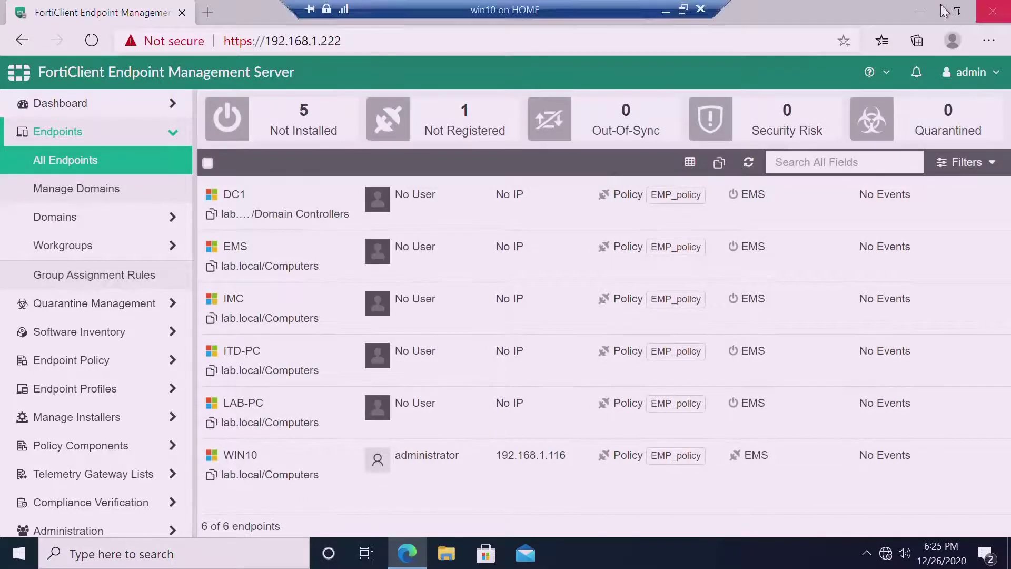
Minimize Edge and launch Command Prompt as administrator from a Start search for cmd.
{"action": "left_click", "coordinate": [927, 16]}
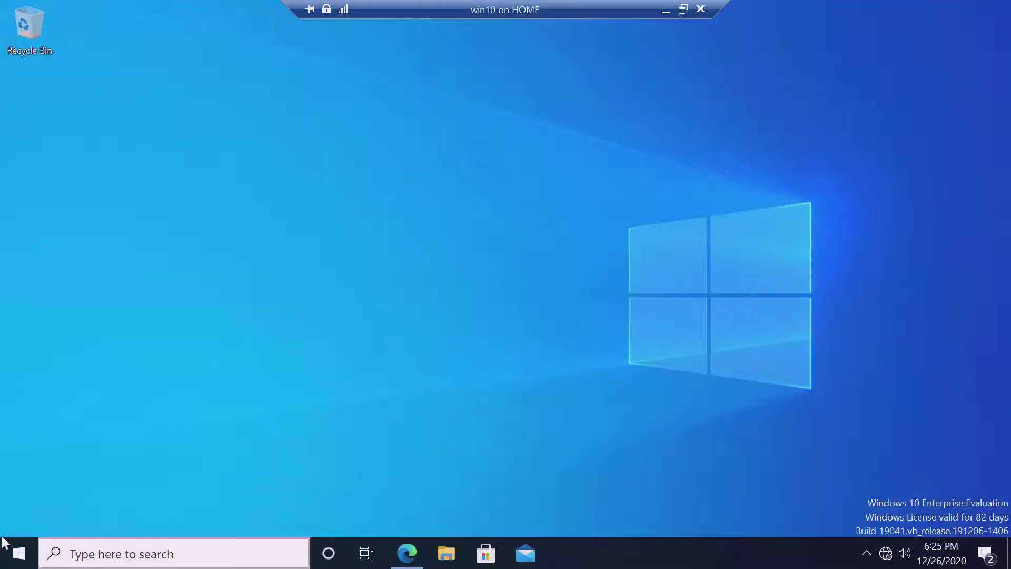
{"action": "left_click", "coordinate": [16, 562]}
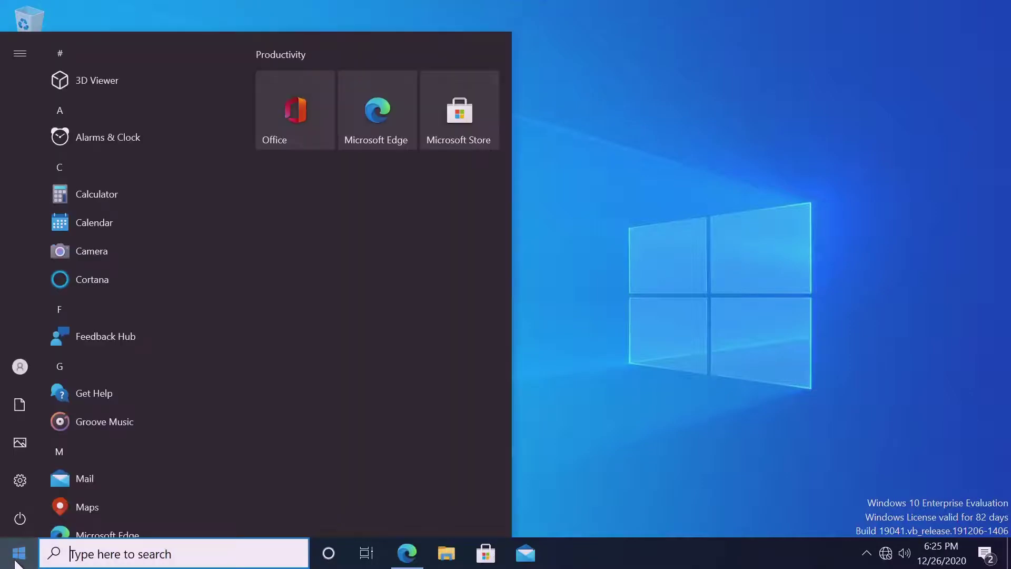
{"action": "type", "text": "cmd"}
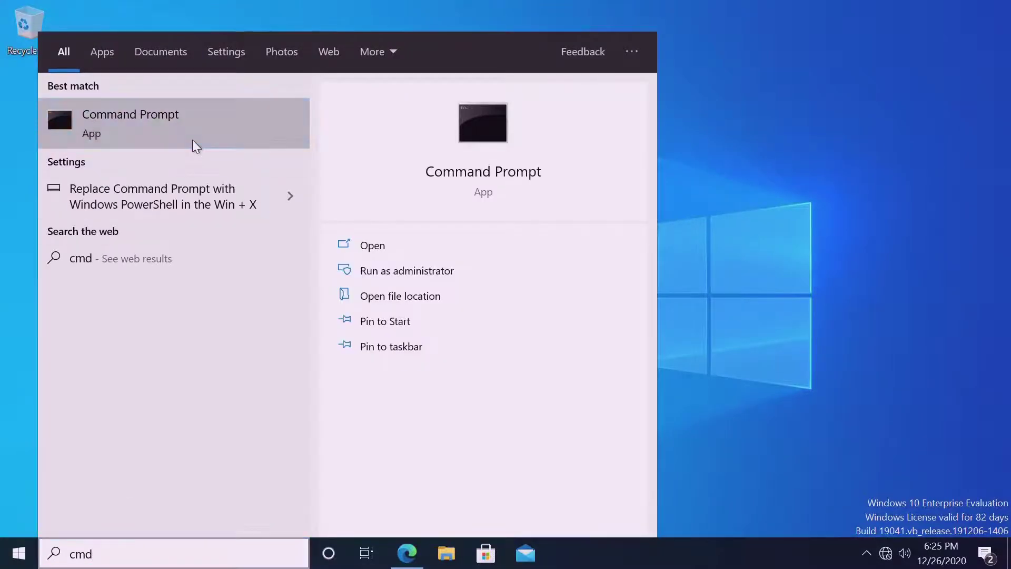
{"action": "left_click", "coordinate": [517, 208]}
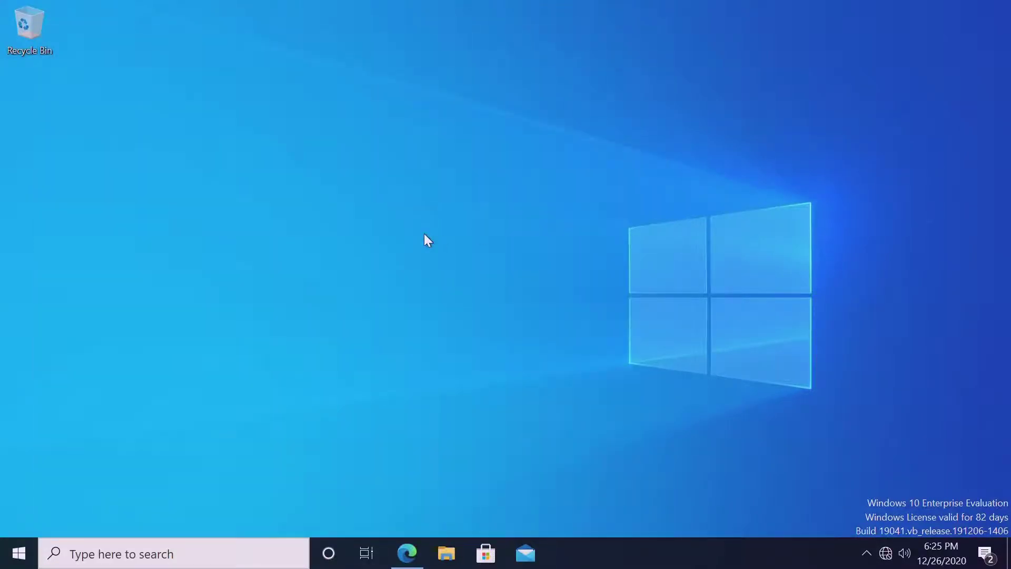
Run ipconfig and hostname, showing IP 192.168.1.116 and hostname win10.
{"action": "type", "text": "ipconfig"}
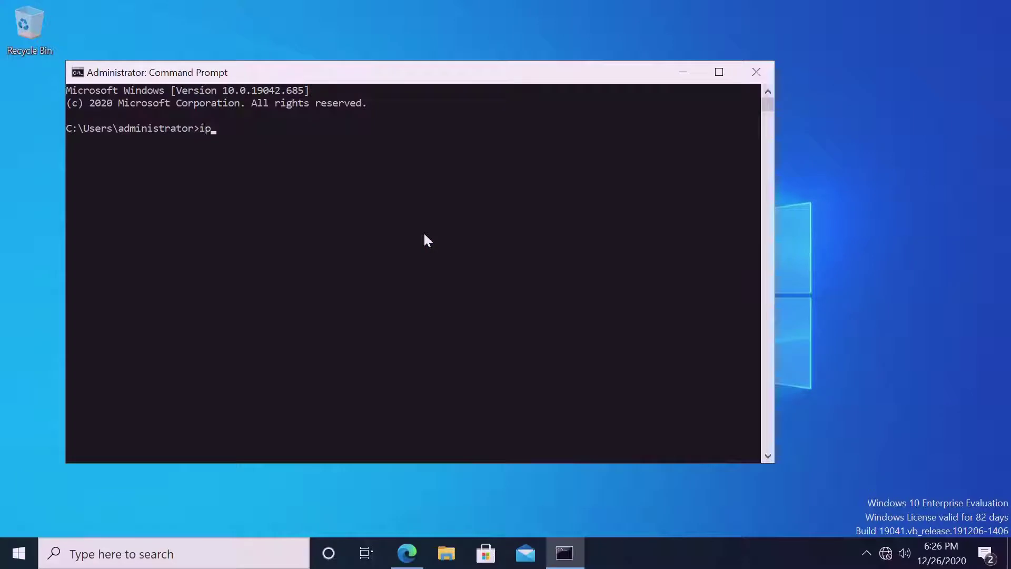
{"action": "key", "text": "Return"}
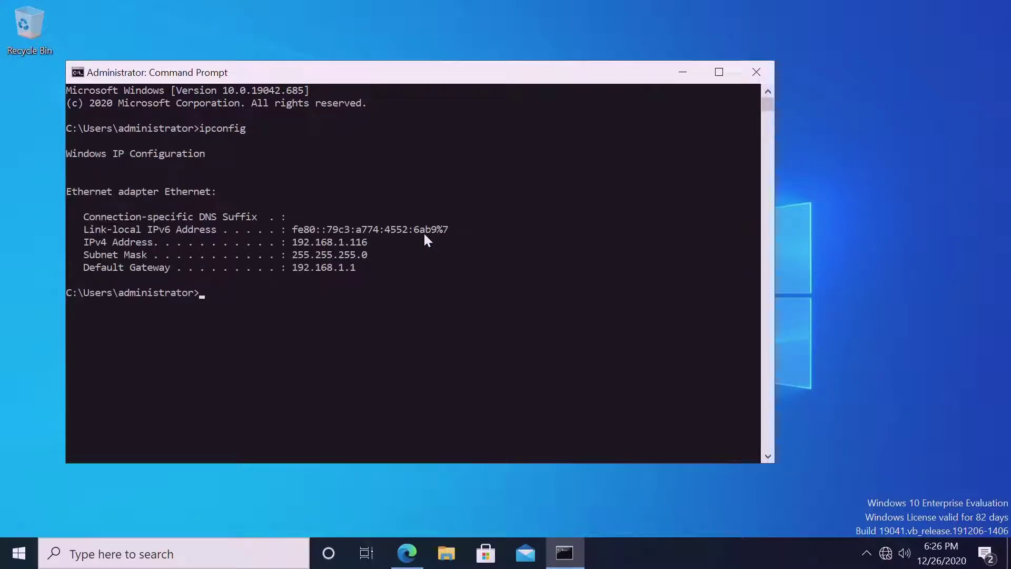
{"action": "type", "text": "hostname"}
{"action": "key", "text": "Return"}
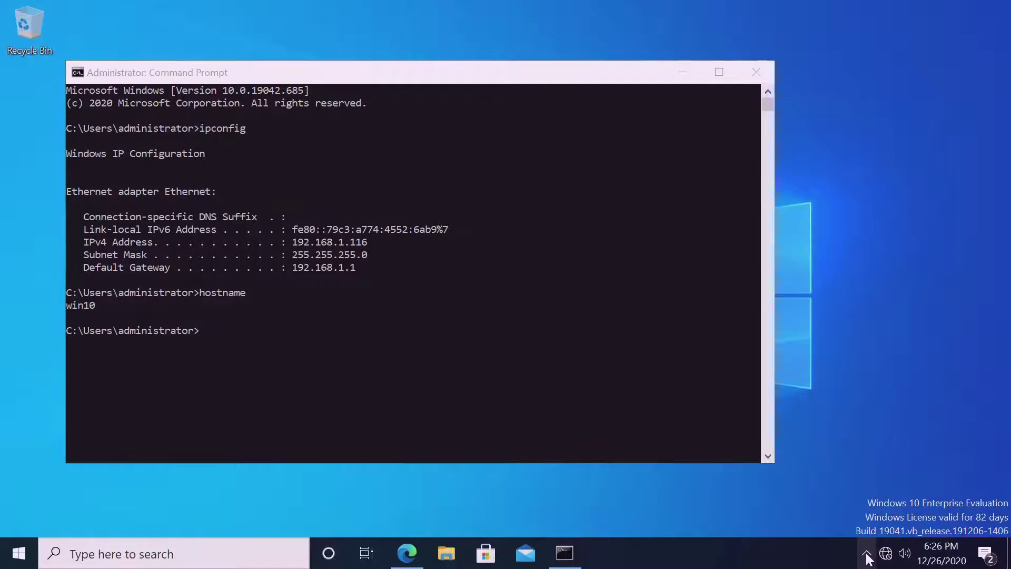
Confirm Windows Security reports no current threats, then return to the EMS All Endpoints list.
{"action": "right_click", "coordinate": [867, 559]}
{"action": "left_click", "coordinate": [569, 481]}
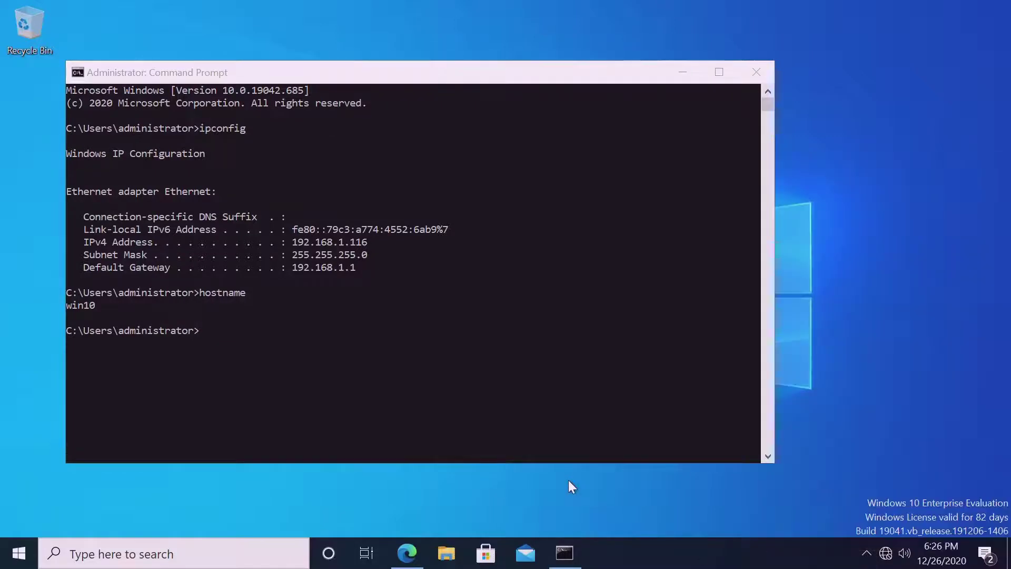
{"action": "left_click", "coordinate": [867, 553]}
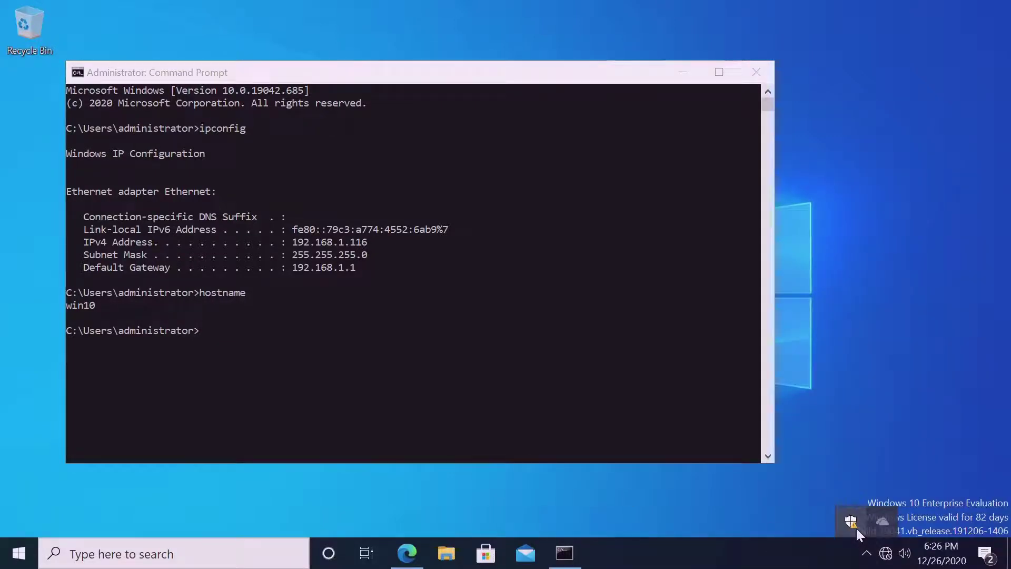
{"action": "left_click", "coordinate": [856, 528]}
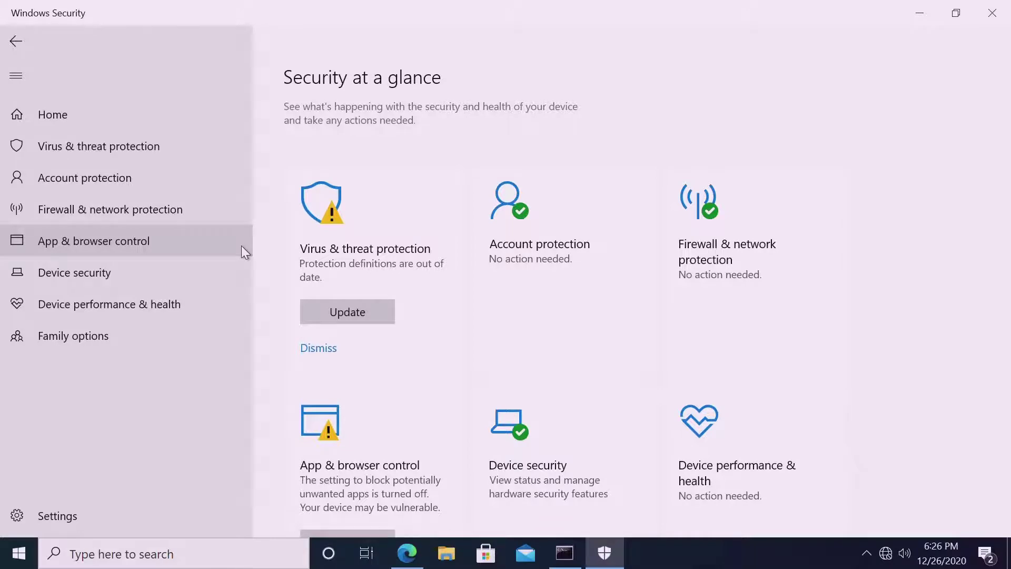
{"action": "left_click", "coordinate": [137, 156]}
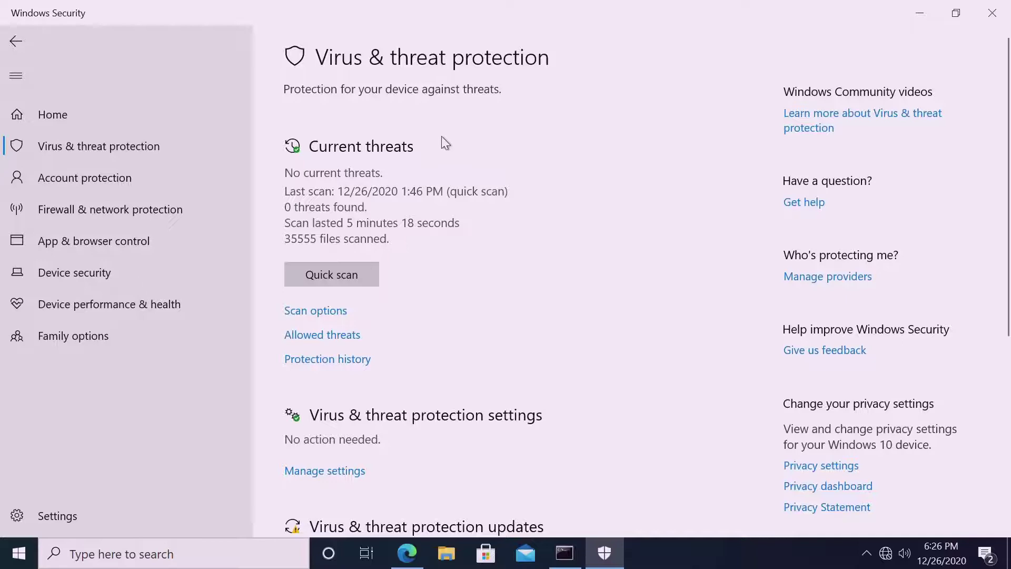
{"action": "left_click", "coordinate": [920, 16]}
{"action": "left_click", "coordinate": [409, 554]}
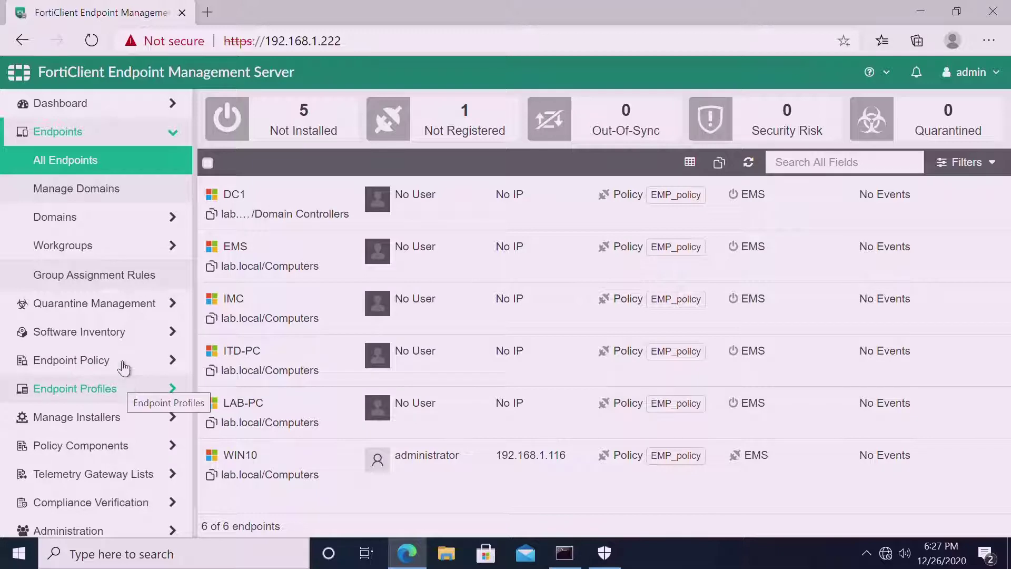
Open the 6_2 deployment package download link in a new tab listing its installer files.
{"action": "left_click", "coordinate": [126, 417]}
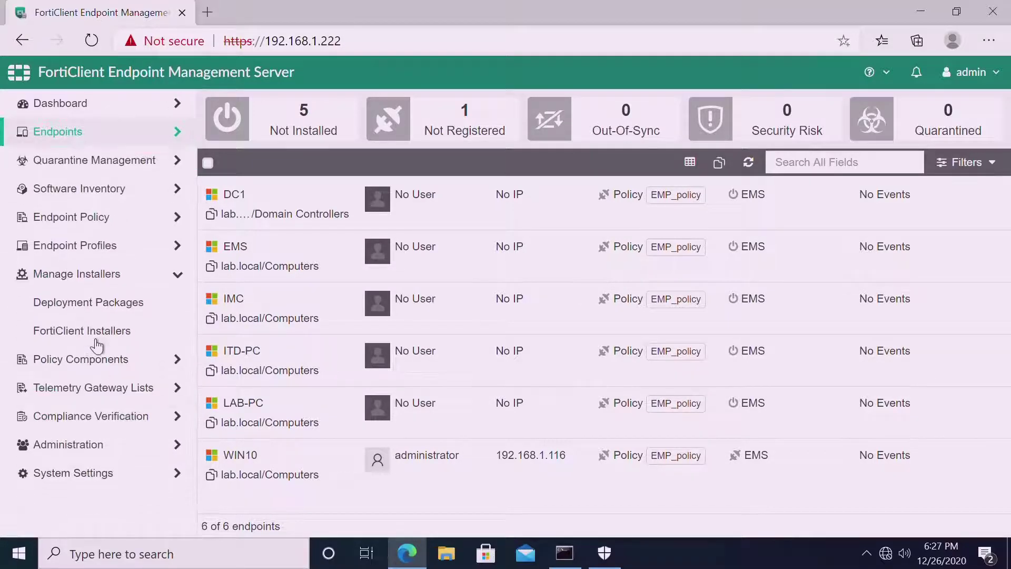
{"action": "left_click", "coordinate": [96, 337]}
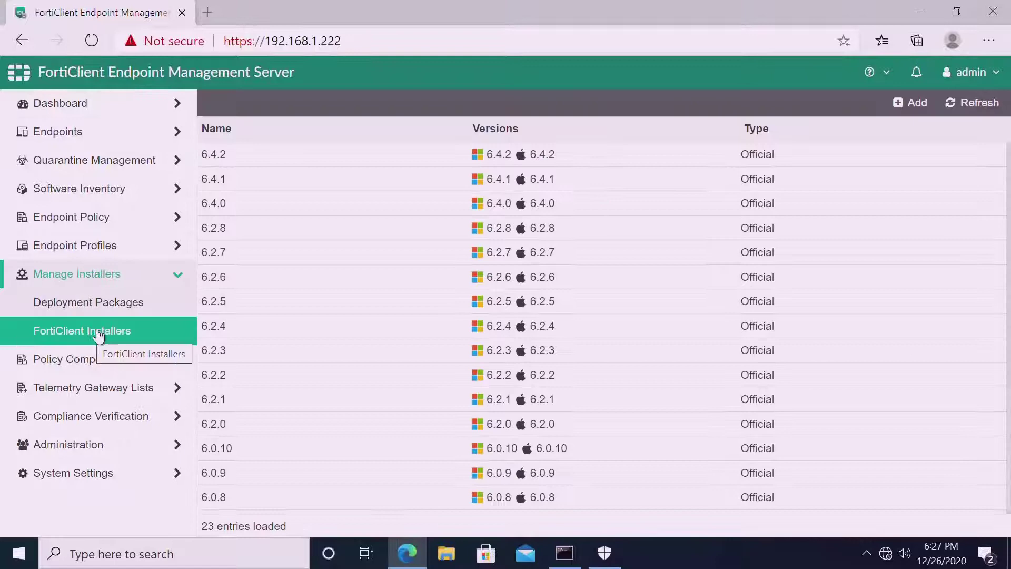
{"action": "left_click", "coordinate": [102, 301]}
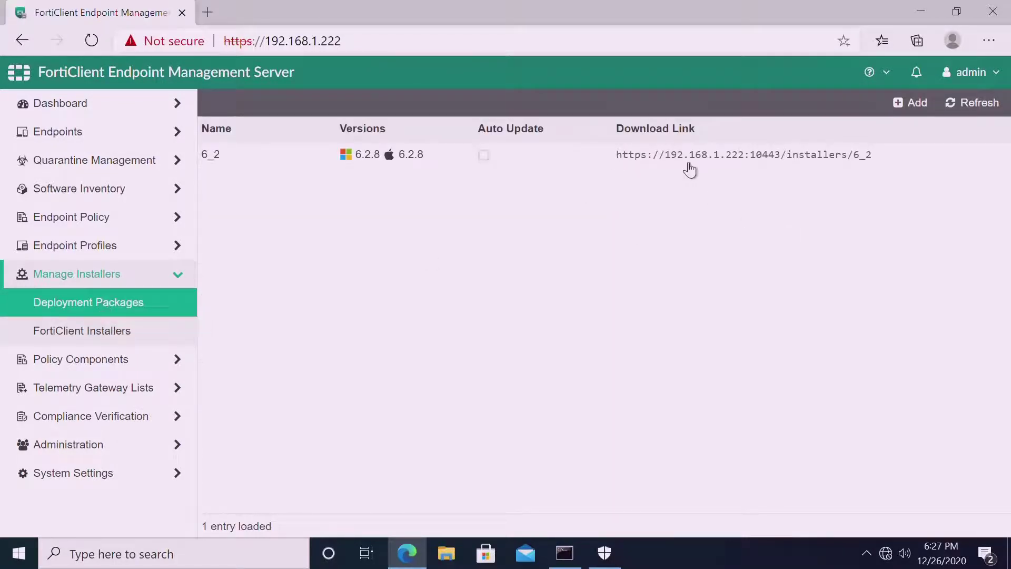
{"action": "right_click", "coordinate": [729, 164]}
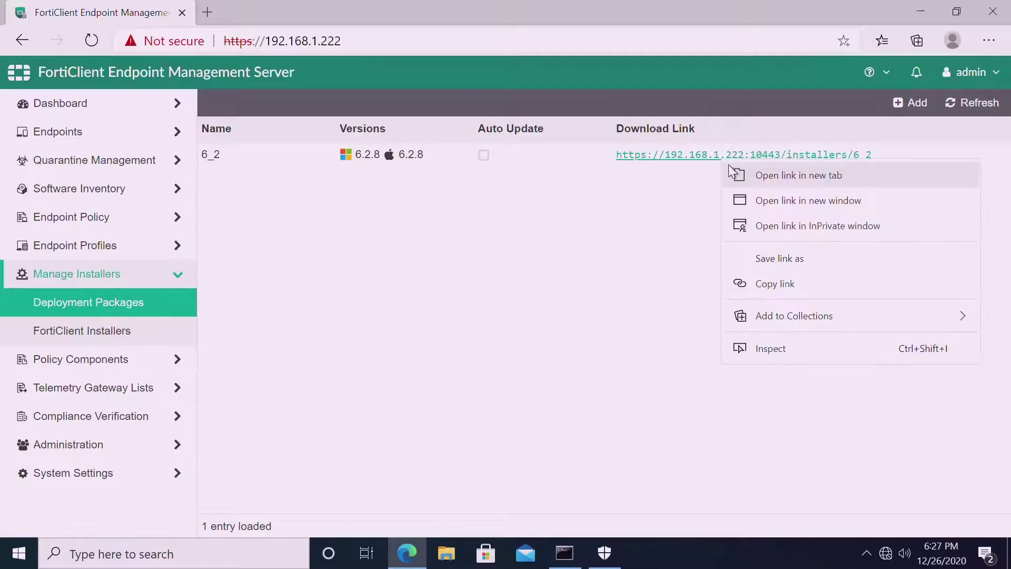
{"action": "key", "text": "Escape"}
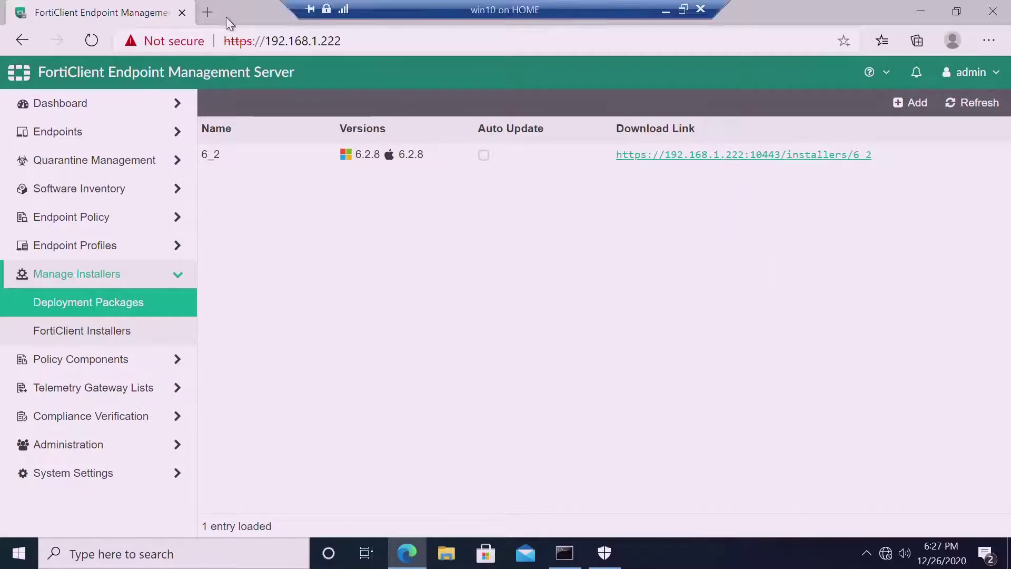
{"action": "left_click", "coordinate": [227, 19]}
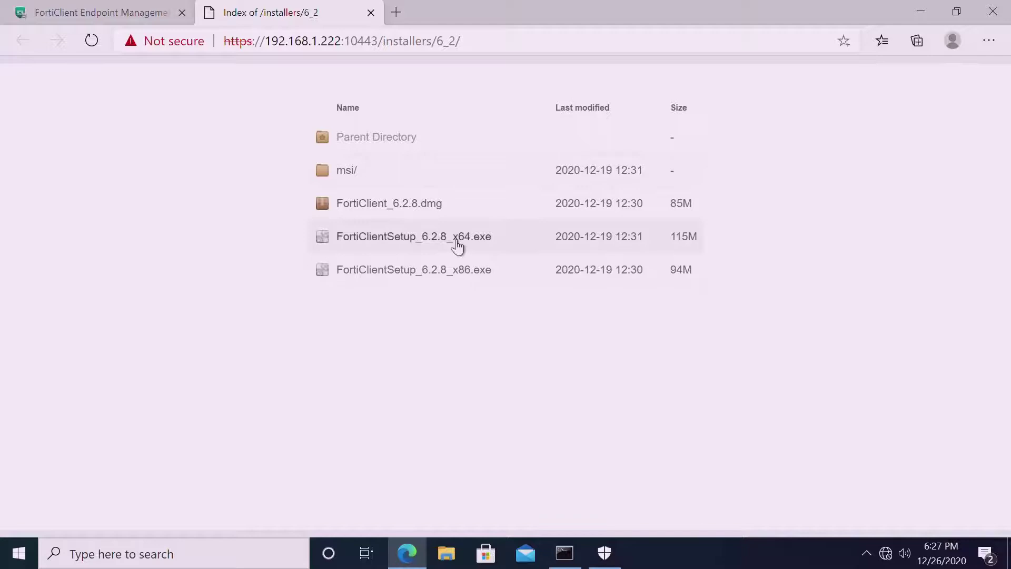
Download FortiClientSetup_6.2.8_x64.exe, open it, and let it run past the SmartScreen warning.
{"action": "left_click", "coordinate": [532, 245]}
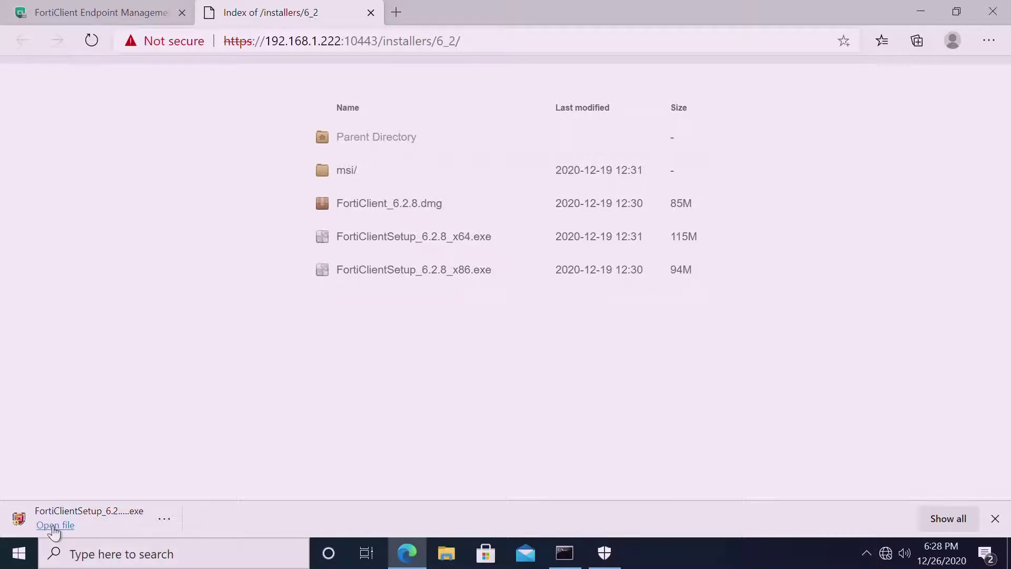
{"action": "left_click", "coordinate": [54, 526]}
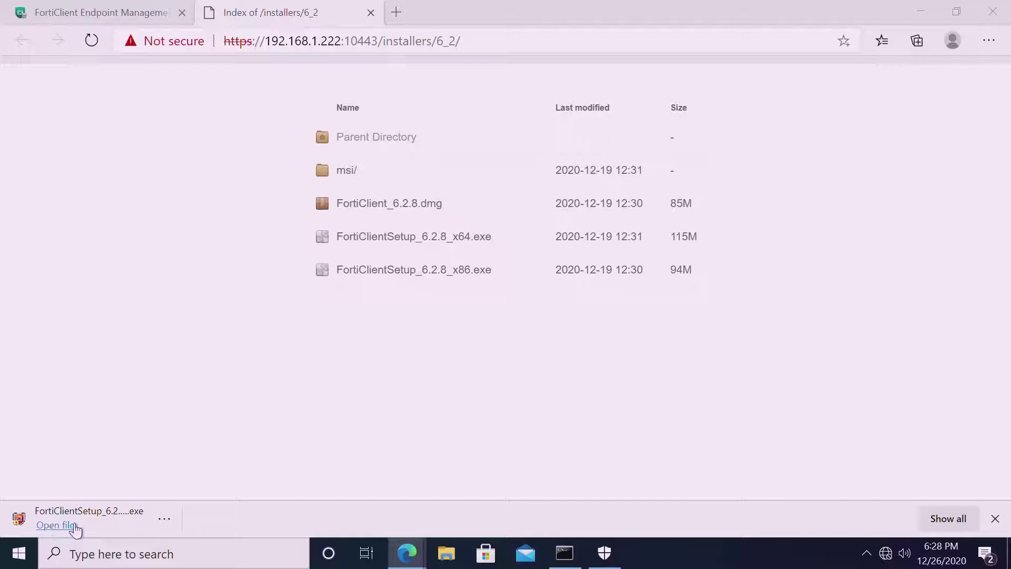
{"action": "left_click", "coordinate": [69, 531]}
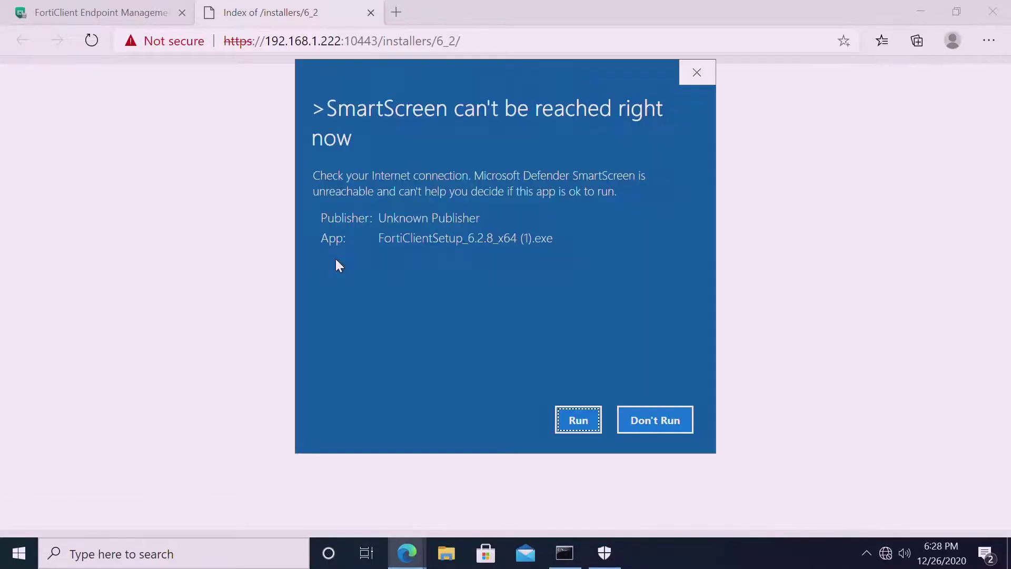
{"action": "left_click", "coordinate": [579, 427]}
{"action": "left_click", "coordinate": [698, 80]}
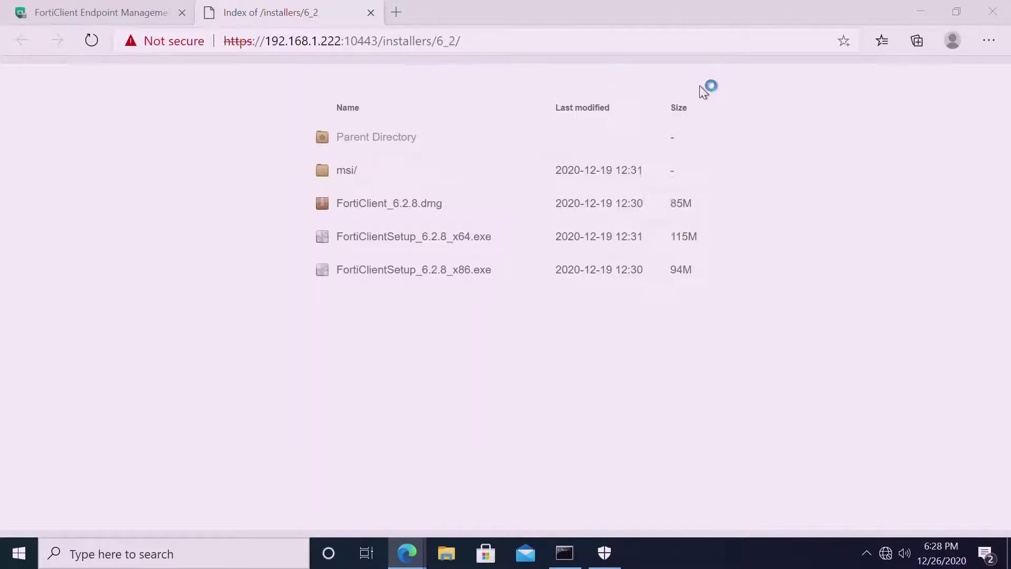
{"action": "left_click", "coordinate": [615, 561]}
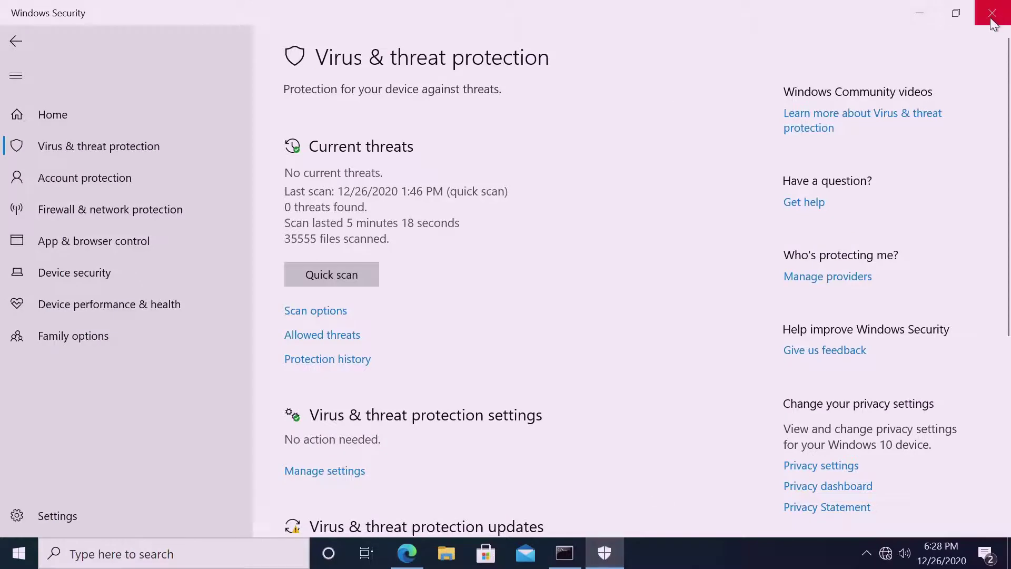
Close Windows Security and the Command Prompt window while the installer prepares.
{"action": "left_click", "coordinate": [992, 13]}
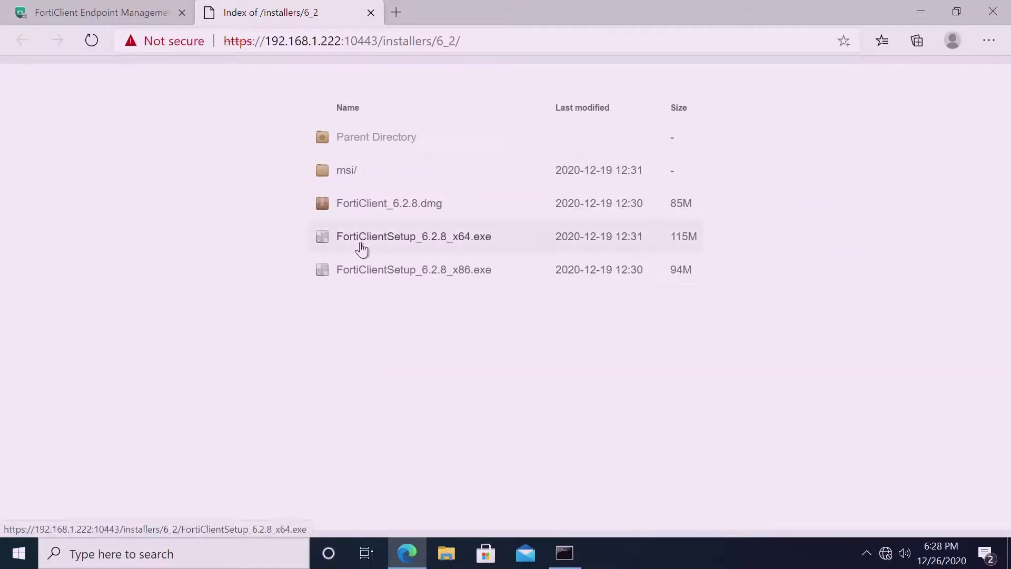
{"action": "left_click", "coordinate": [990, 45]}
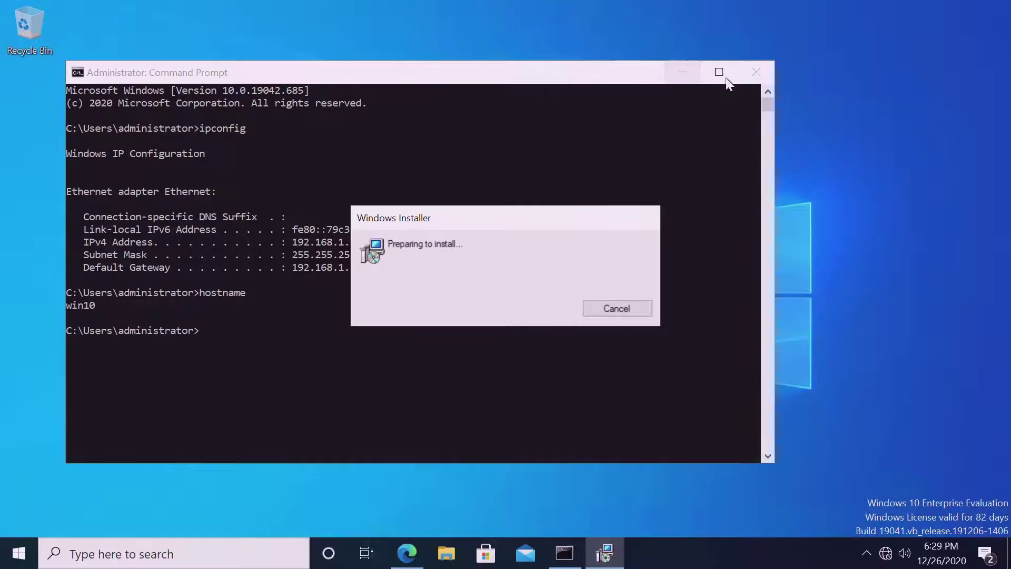
{"action": "left_click", "coordinate": [750, 79]}
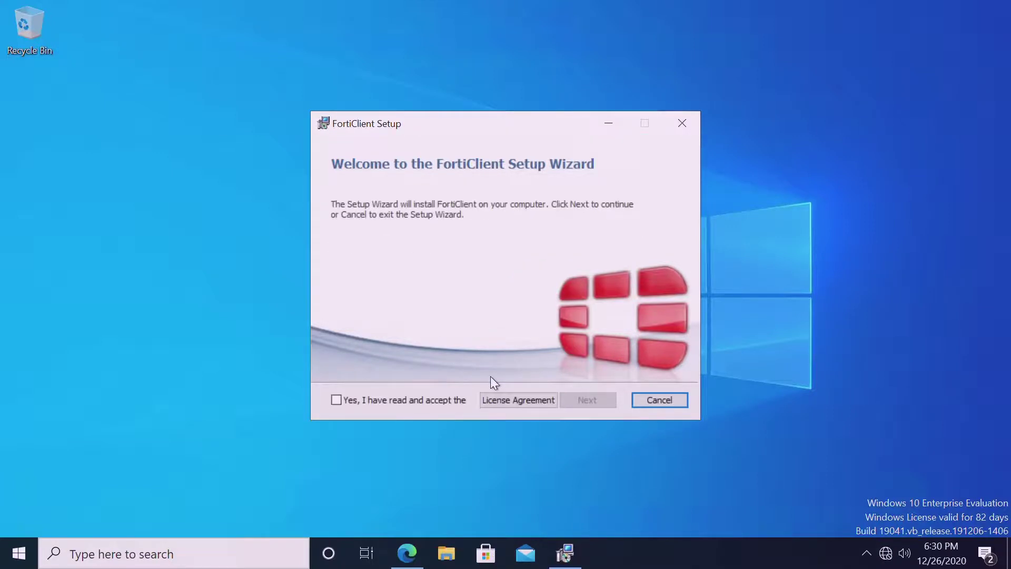
Accept the licence, install FortiClient into C:\Program Files\Fortinet\FortiClient\, and finish the wizard.
{"action": "left_click", "coordinate": [343, 401]}
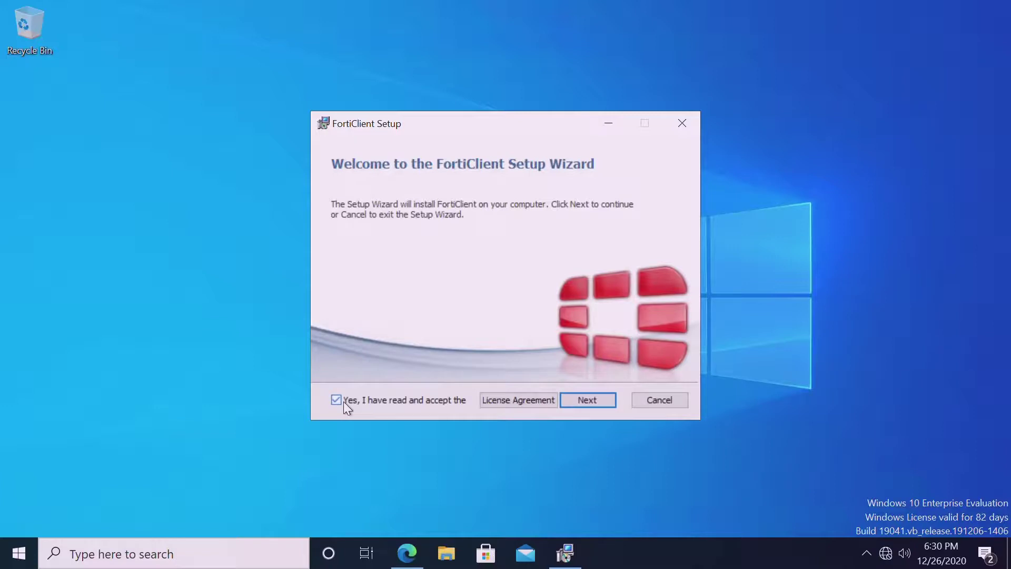
{"action": "left_click", "coordinate": [582, 400]}
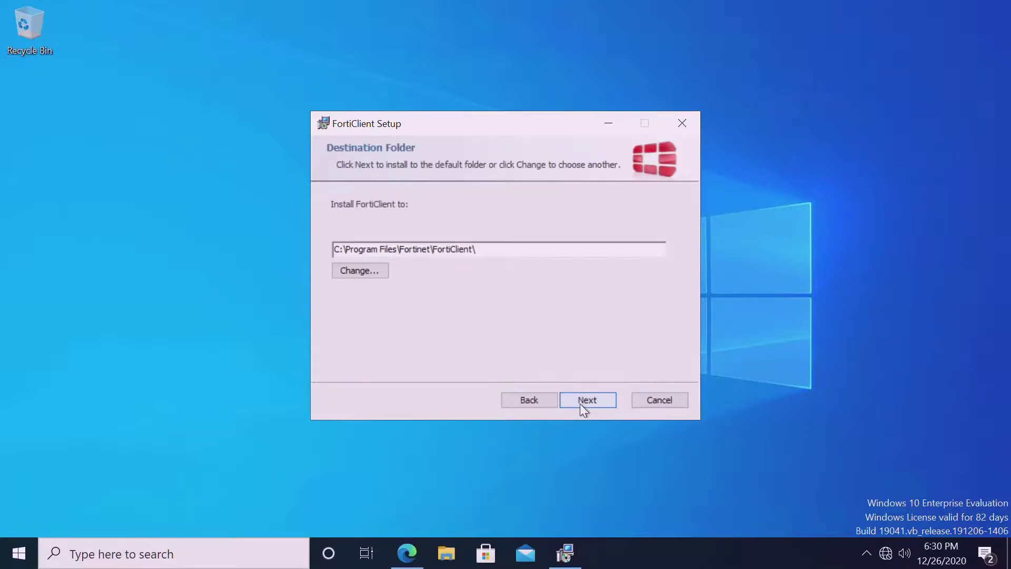
{"action": "left_click", "coordinate": [580, 404]}
{"action": "left_click", "coordinate": [580, 404]}
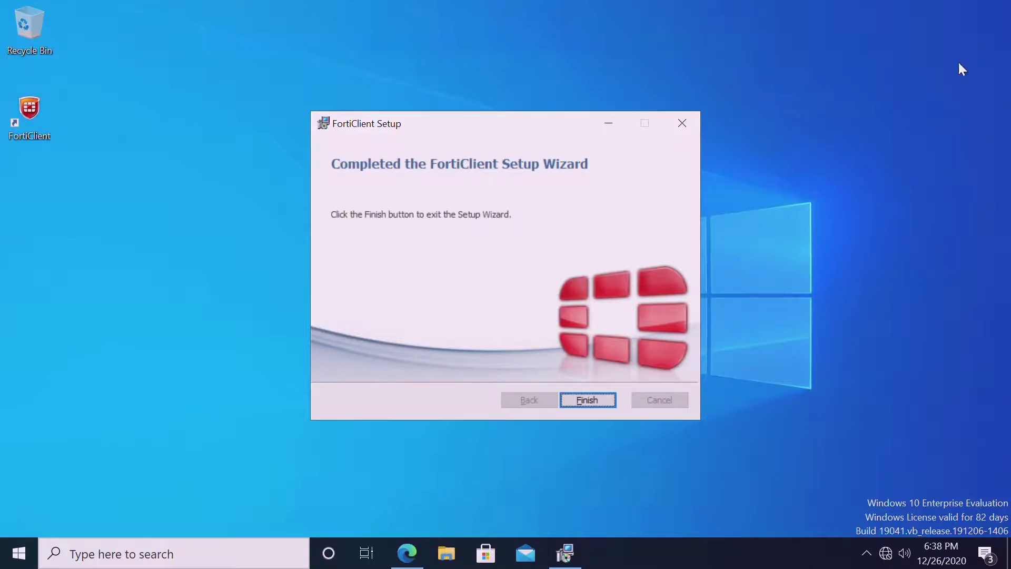
{"action": "left_click", "coordinate": [588, 401]}
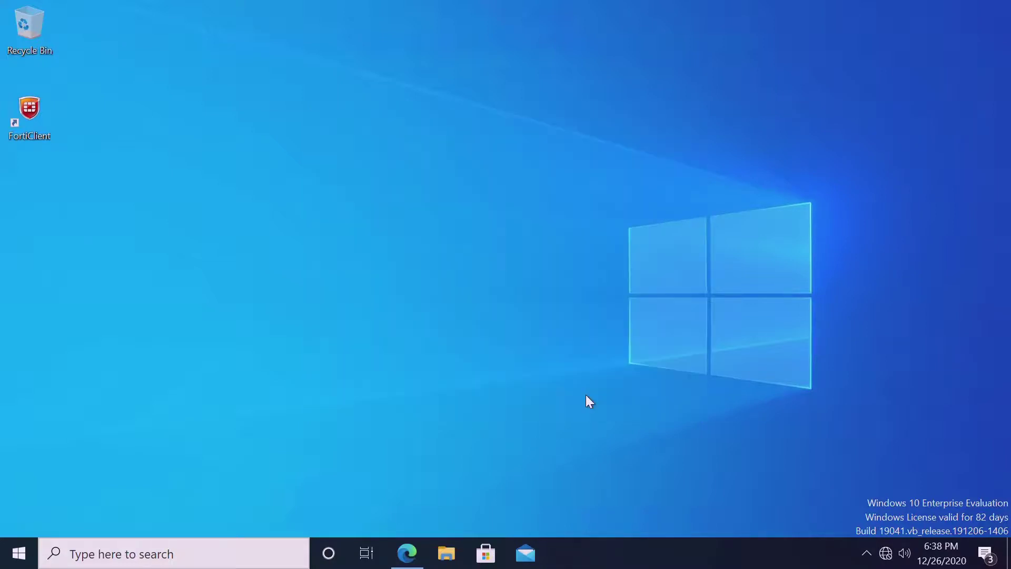
{"action": "left_click", "coordinate": [49, 132]}
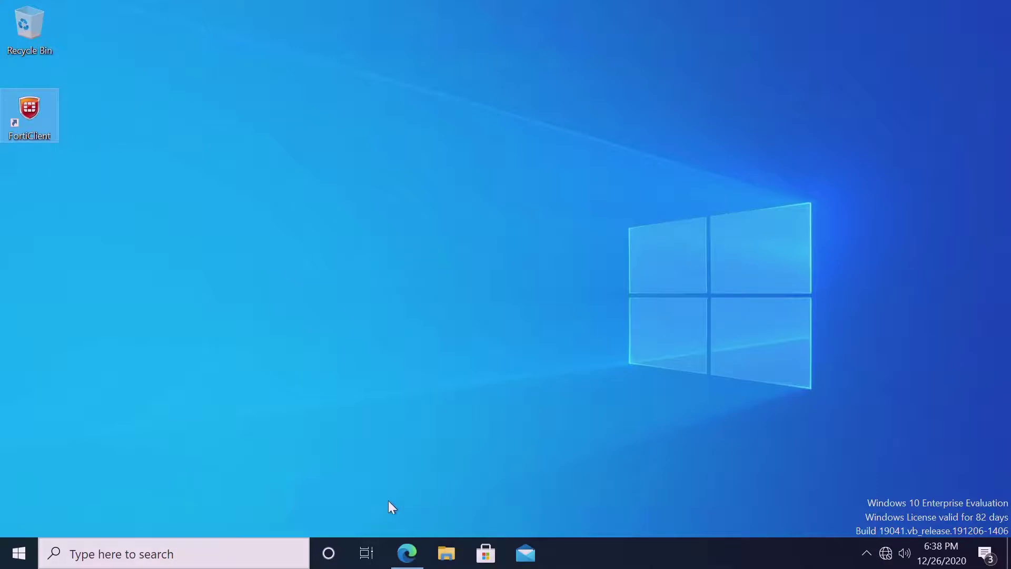
{"action": "left_click", "coordinate": [867, 551]}
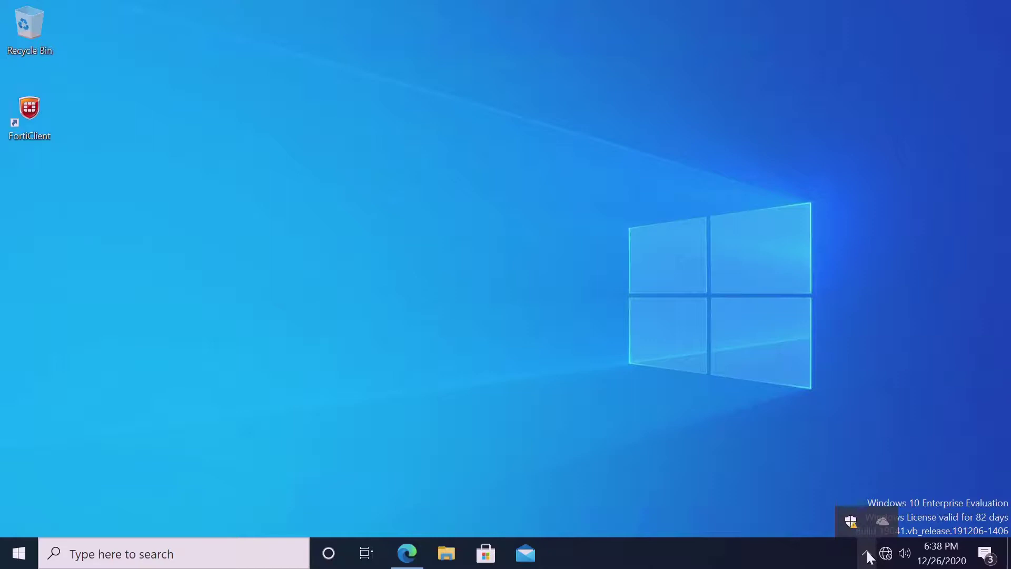
{"action": "right_click", "coordinate": [851, 522]}
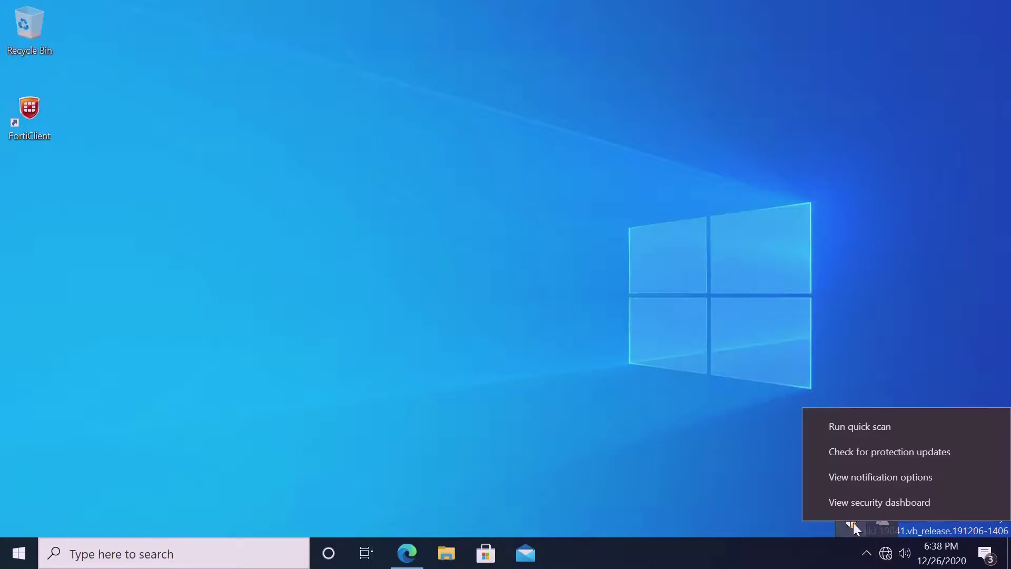
{"action": "left_click", "coordinate": [851, 521]}
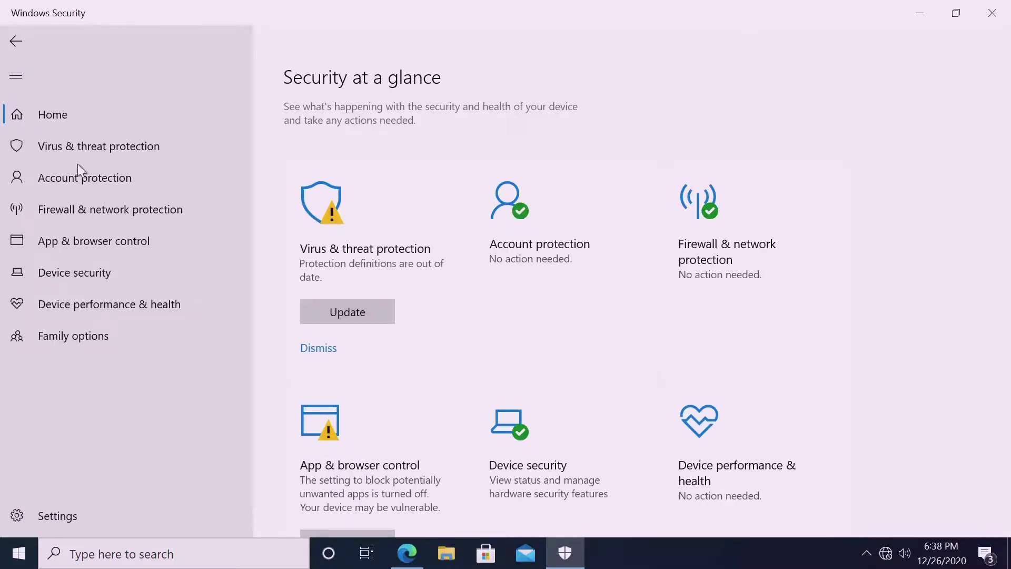
{"action": "left_click", "coordinate": [59, 143]}
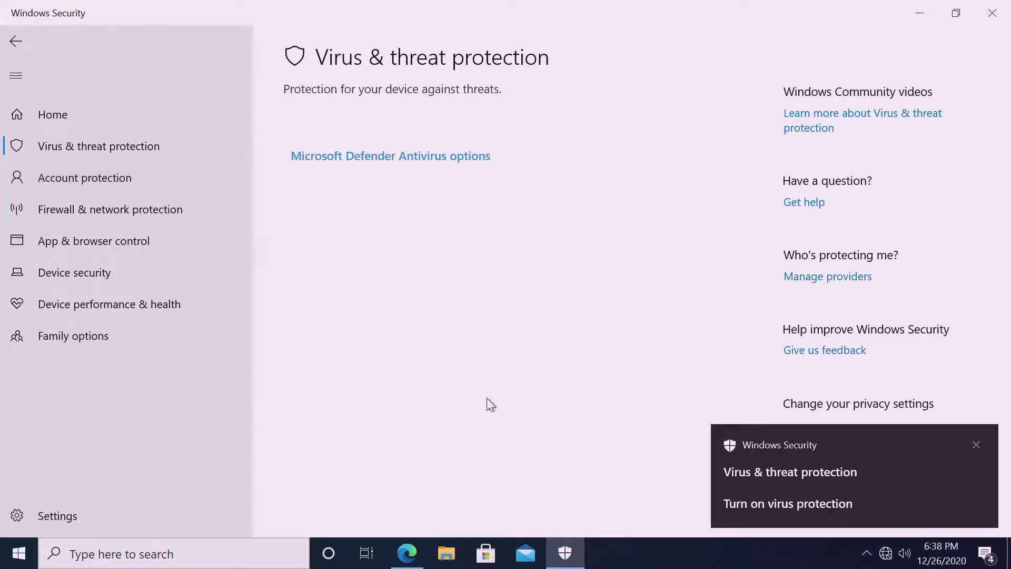
{"action": "left_click", "coordinate": [113, 157]}
{"action": "left_click", "coordinate": [997, 14]}
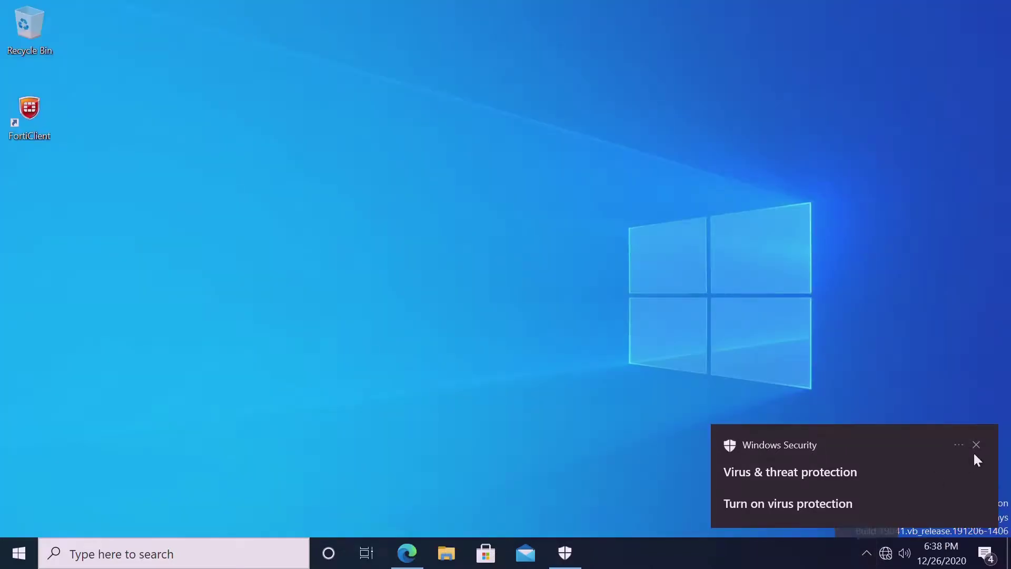
{"action": "left_click", "coordinate": [976, 445]}
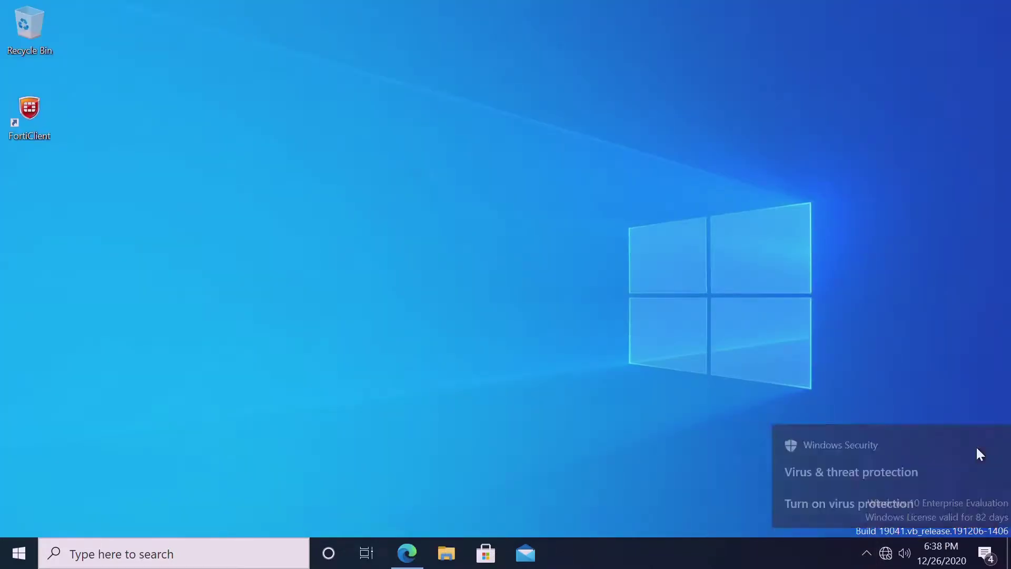
{"action": "left_click", "coordinate": [866, 556]}
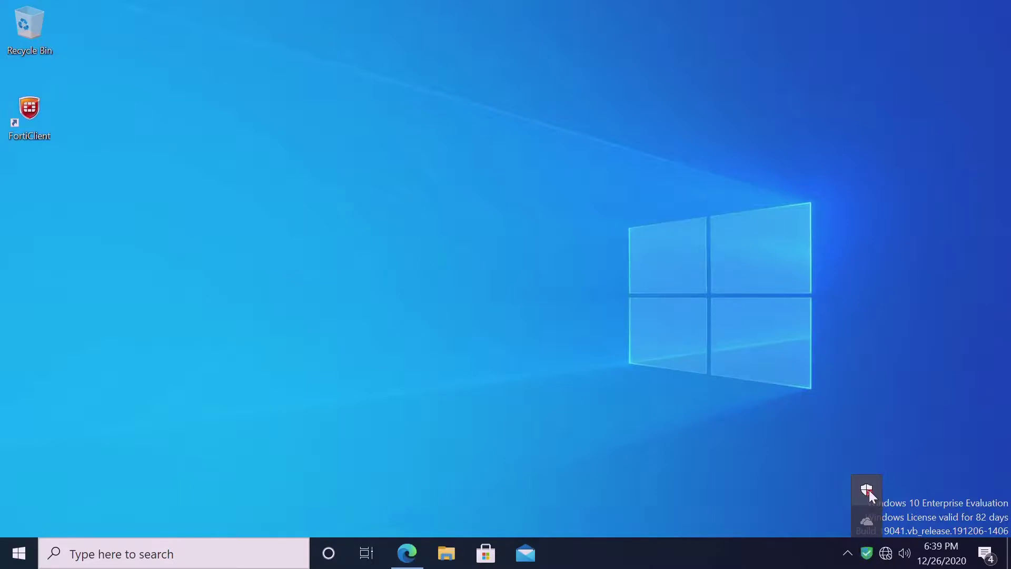
Verify Windows Security shows FortiClient providing virus and threat protection, then minimize it.
{"action": "left_click", "coordinate": [867, 490]}
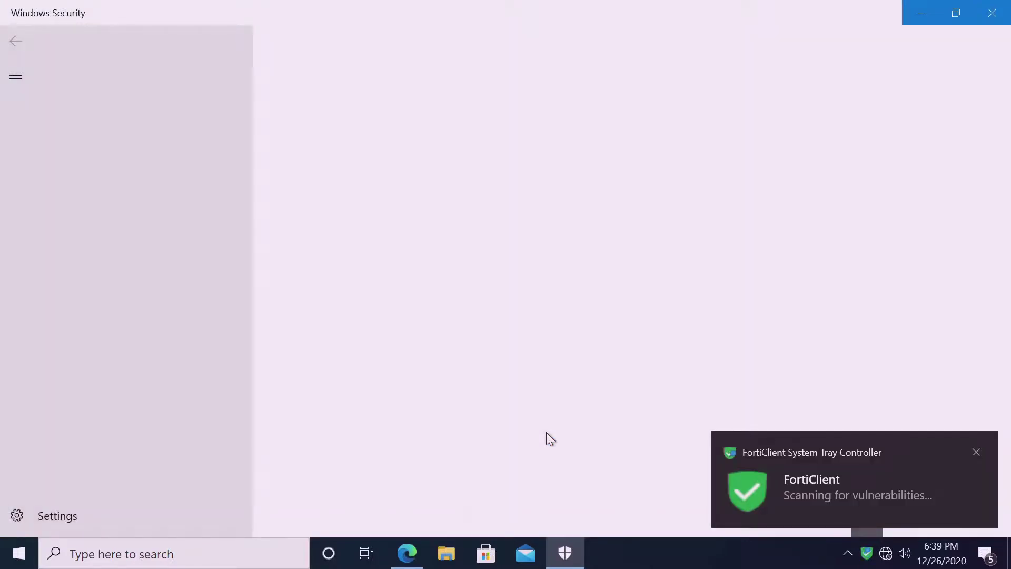
{"action": "right_click", "coordinate": [546, 433]}
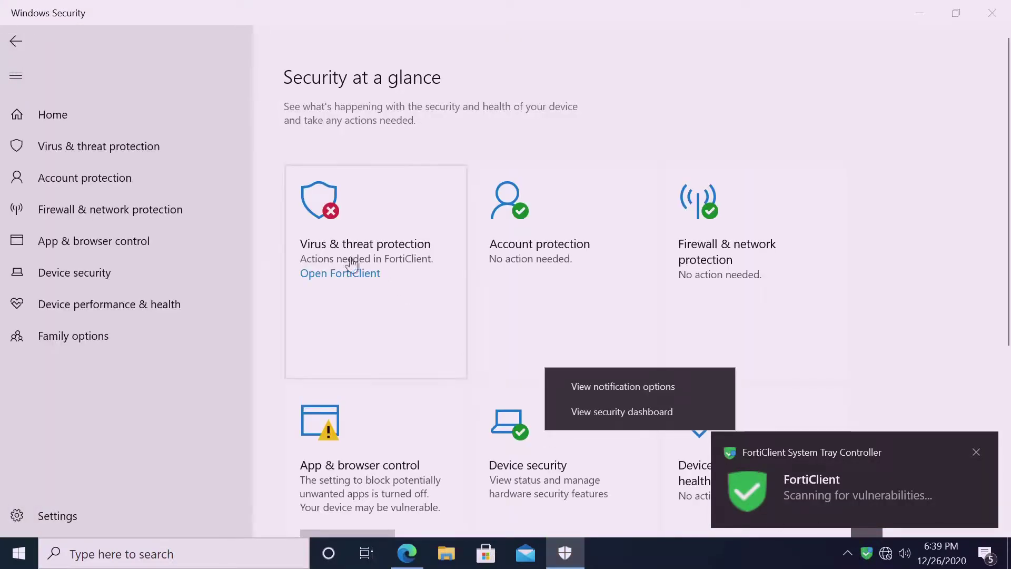
{"action": "left_click", "coordinate": [337, 245]}
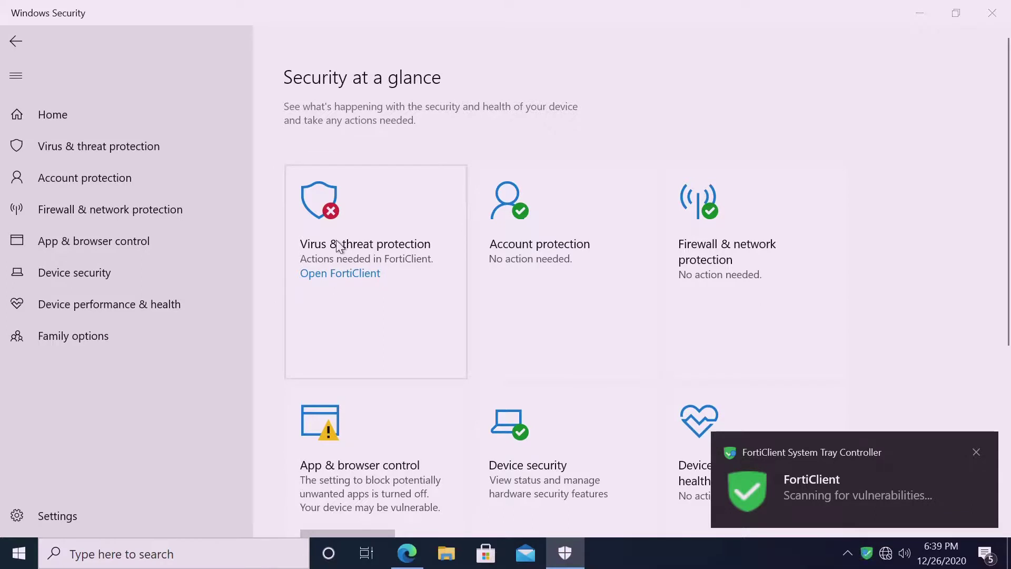
{"action": "left_click", "coordinate": [318, 276]}
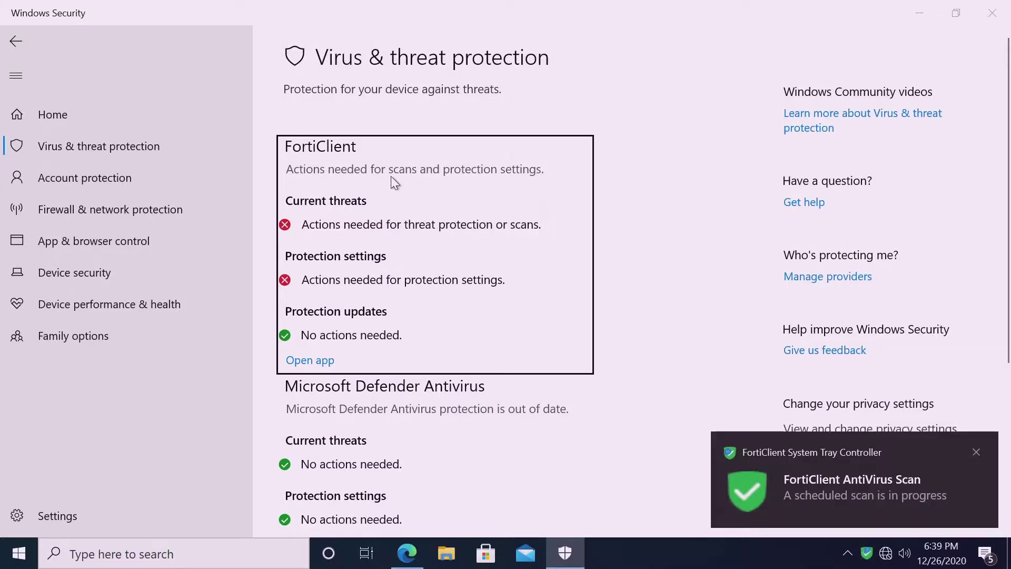
{"action": "left_click", "coordinate": [920, 11]}
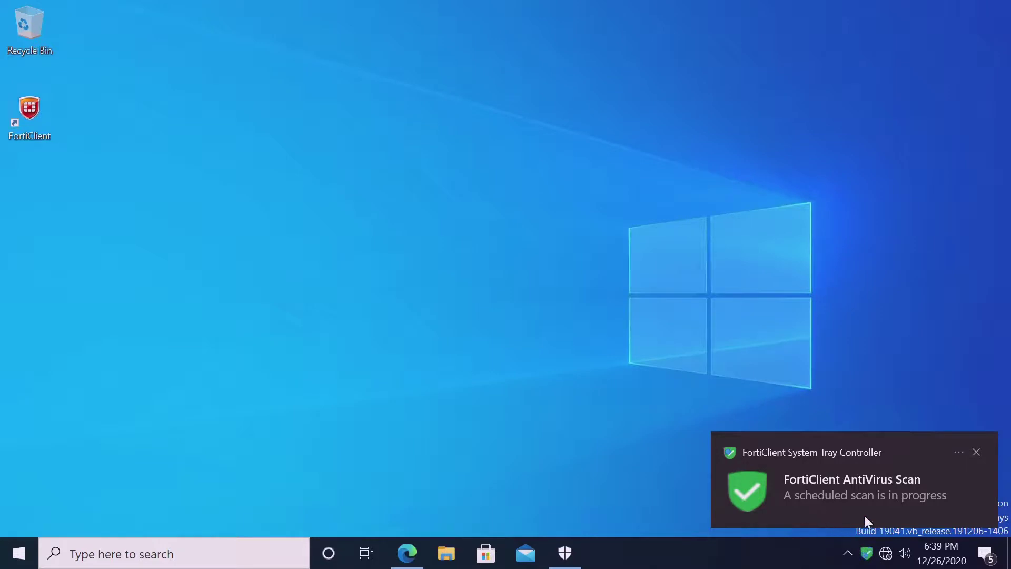
Open FortiClient and view its EMS connection details: server 192.168.1.222 with telemetry syncing.
{"action": "left_click", "coordinate": [41, 137]}
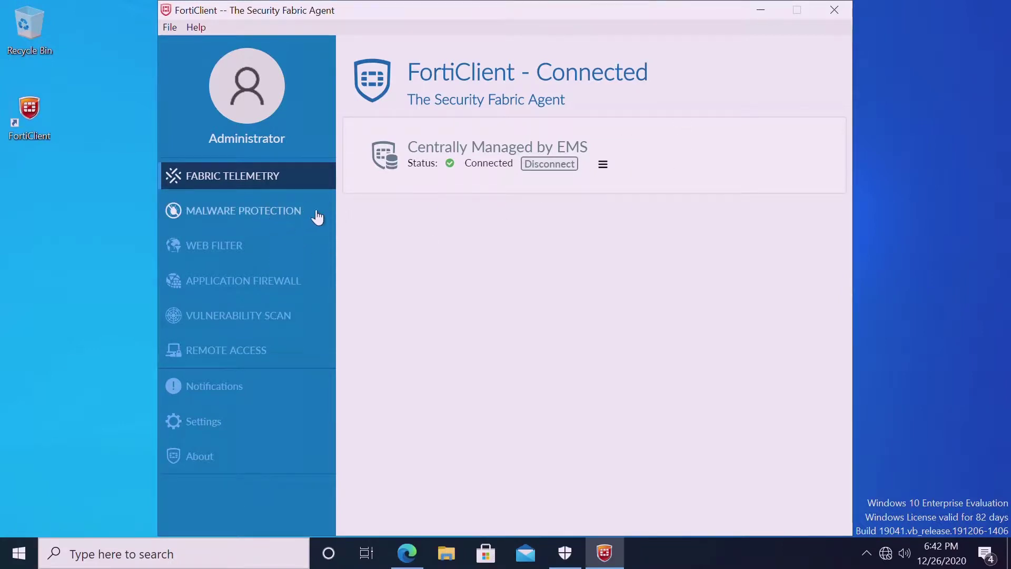
{"action": "left_click", "coordinate": [603, 168]}
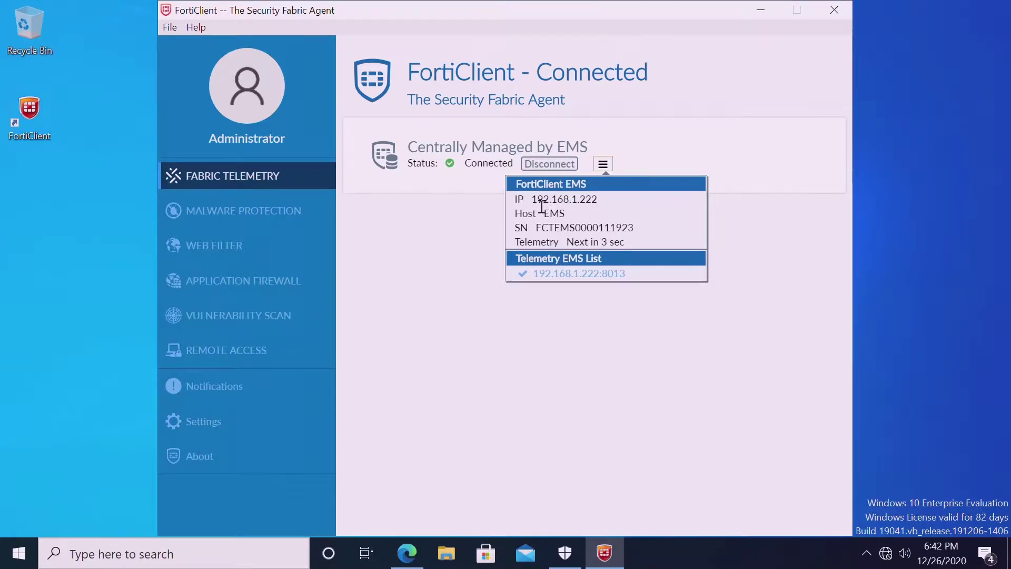
{"action": "left_click_drag", "start_coordinate": [530, 200], "coordinate": [605, 204]}
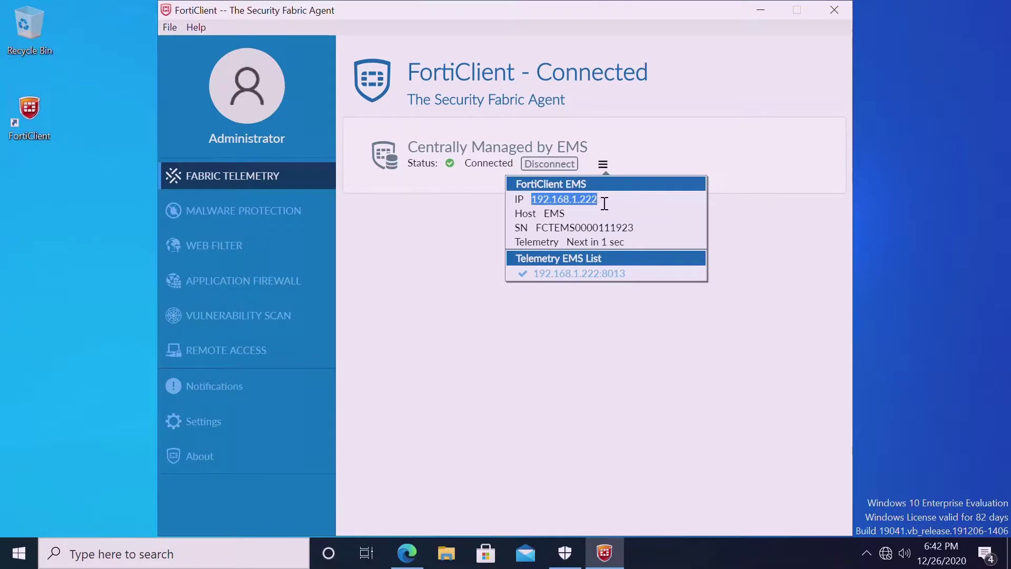
{"action": "left_click", "coordinate": [566, 238]}
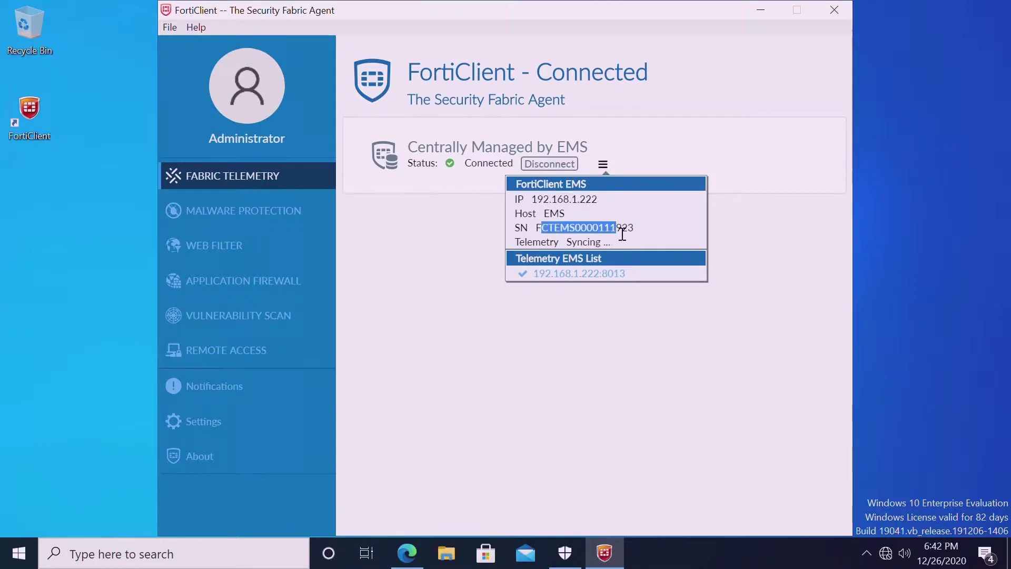
{"action": "left_click", "coordinate": [544, 248]}
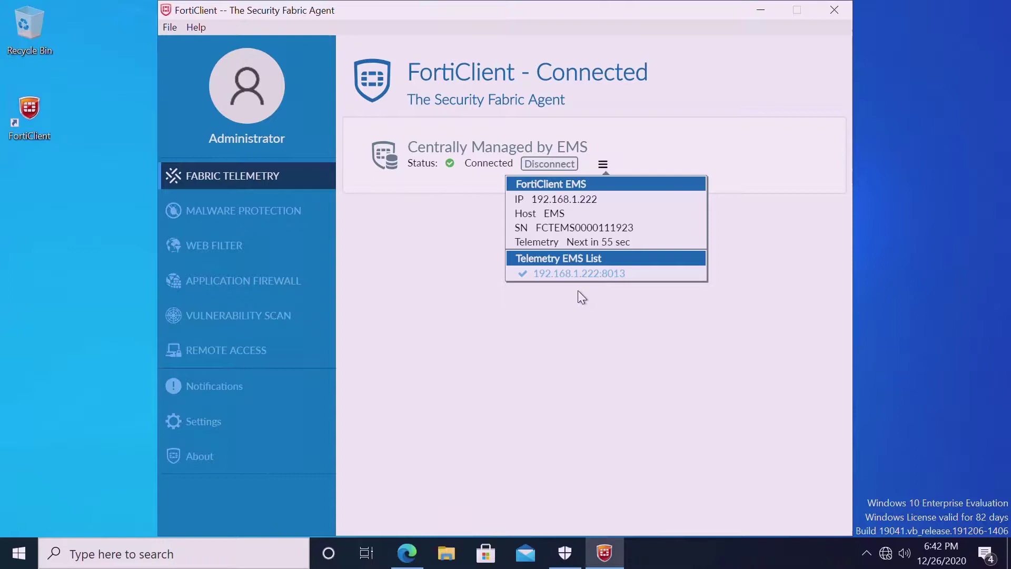
Check the EMS-pushed Malware Protection, Web Filter, Application Firewall and Vulnerability Scan pages; list vulnerabilities by category.
{"action": "left_click", "coordinate": [291, 215]}
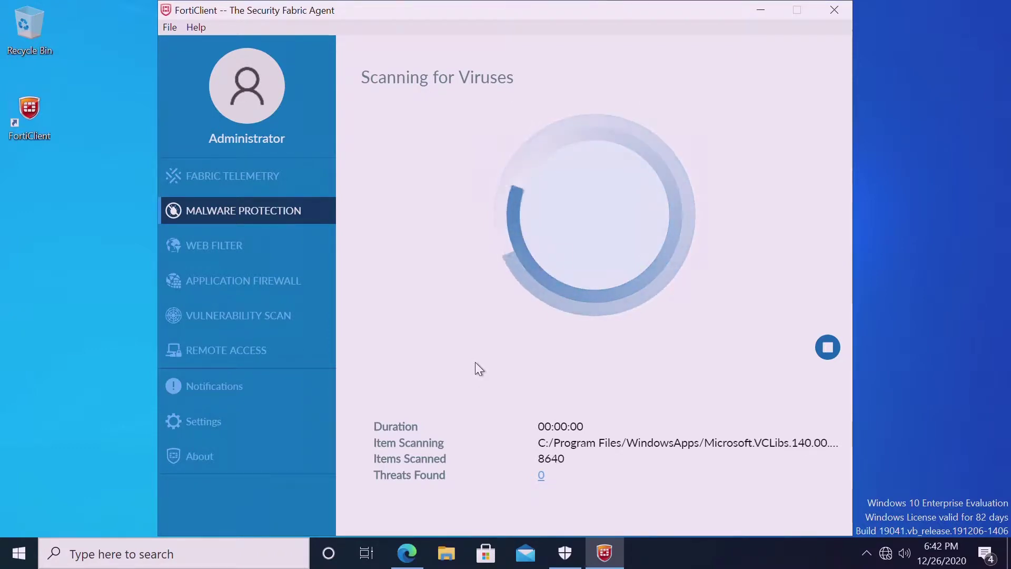
{"action": "left_click", "coordinate": [216, 251]}
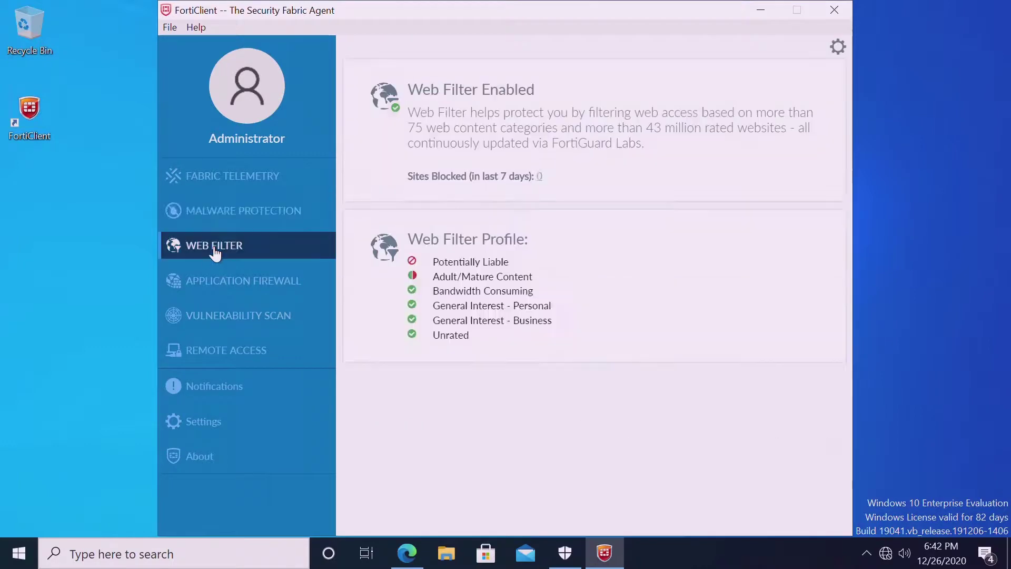
{"action": "left_click", "coordinate": [220, 288]}
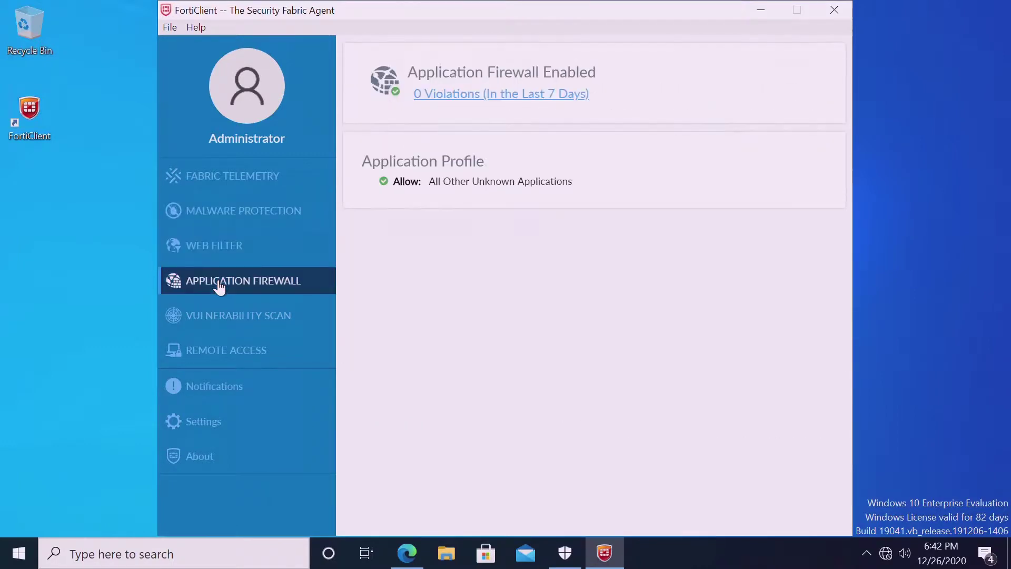
{"action": "left_click", "coordinate": [223, 323]}
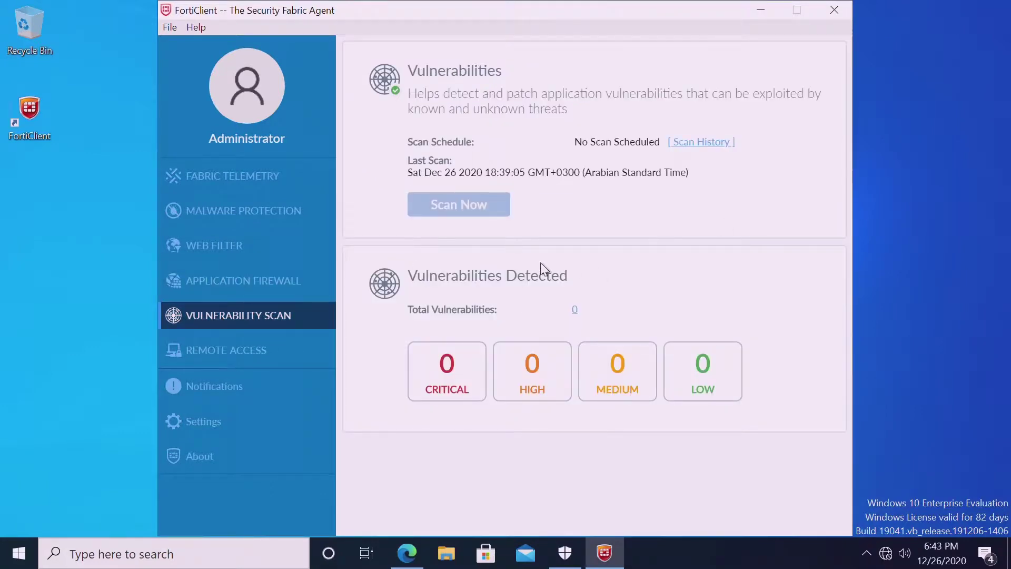
{"action": "left_click", "coordinate": [575, 313]}
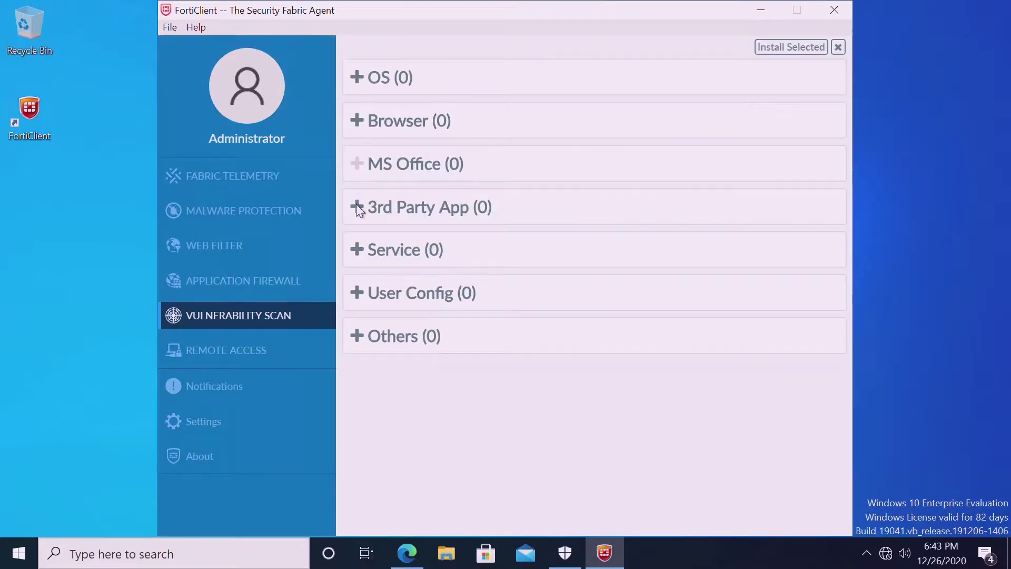
Confirm the remote access VPN is 'test' and FortiClient is 6.2.8.1012, then return to Edge.
{"action": "left_click", "coordinate": [259, 365]}
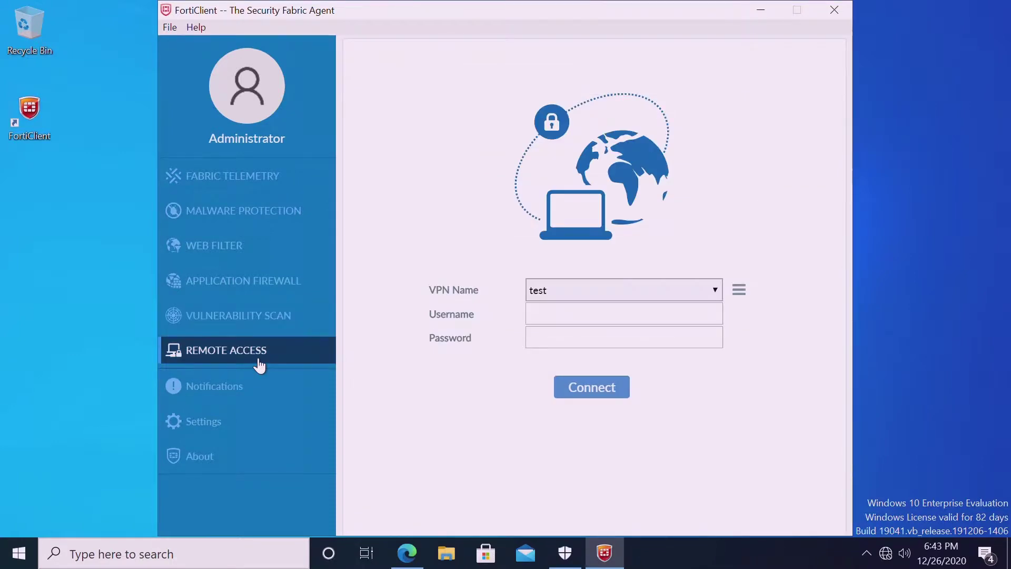
{"action": "left_click", "coordinate": [687, 295]}
{"action": "left_click", "coordinate": [687, 299]}
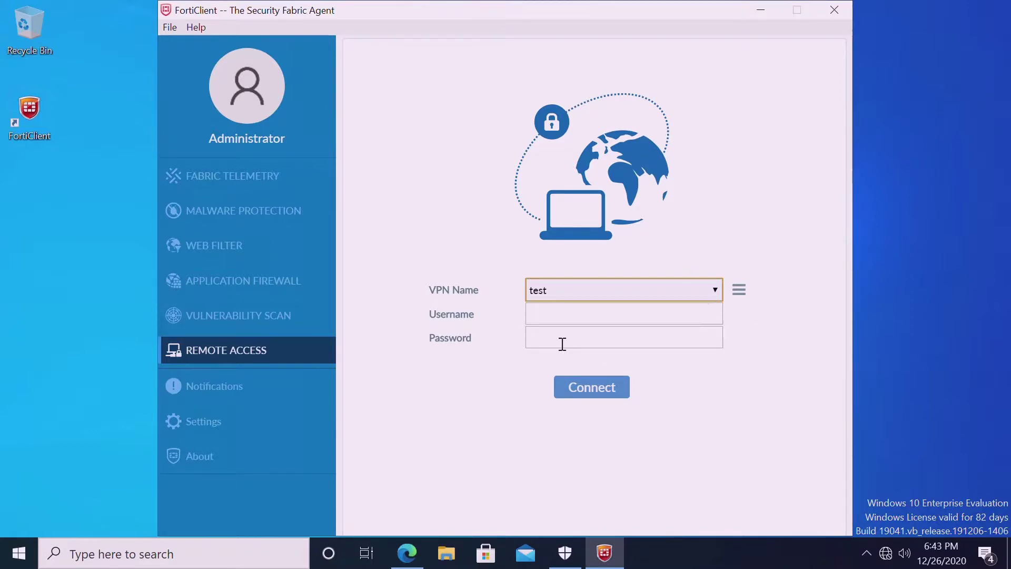
{"action": "left_click", "coordinate": [216, 457]}
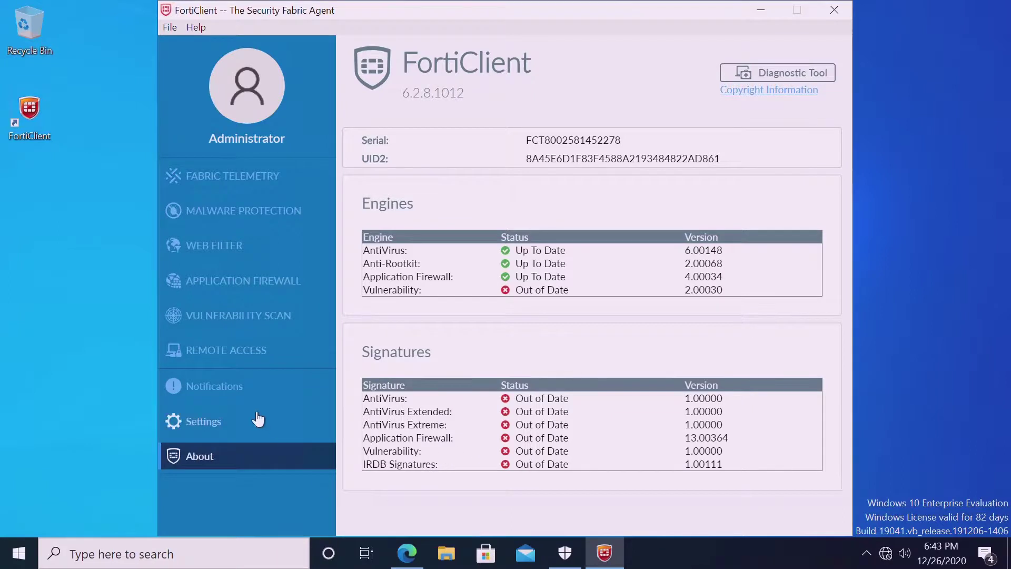
{"action": "left_click", "coordinate": [405, 553]}
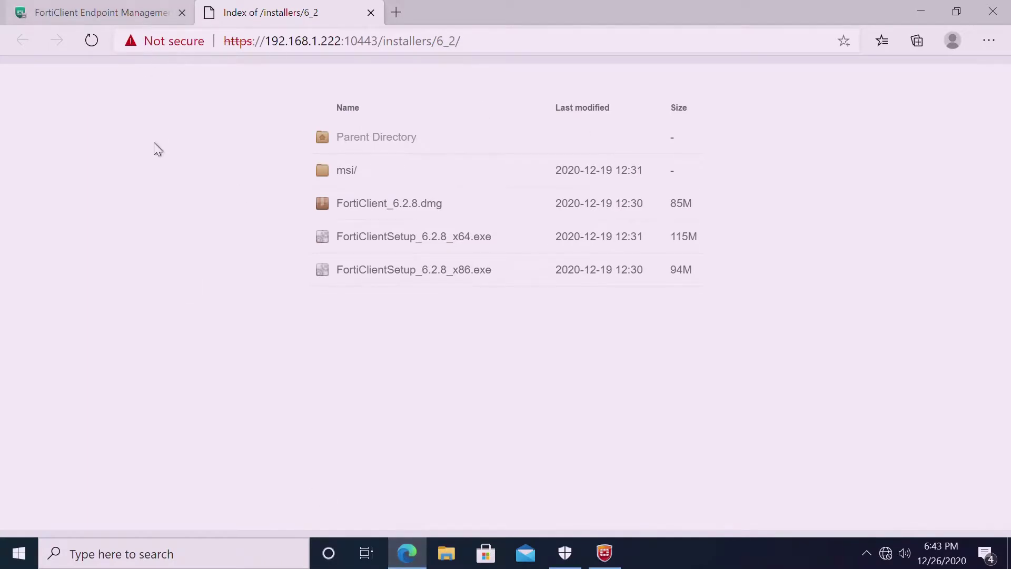
In the EMS console, show All Endpoints and open the WIN10 endpoint's details.
{"action": "left_click", "coordinate": [101, 14]}
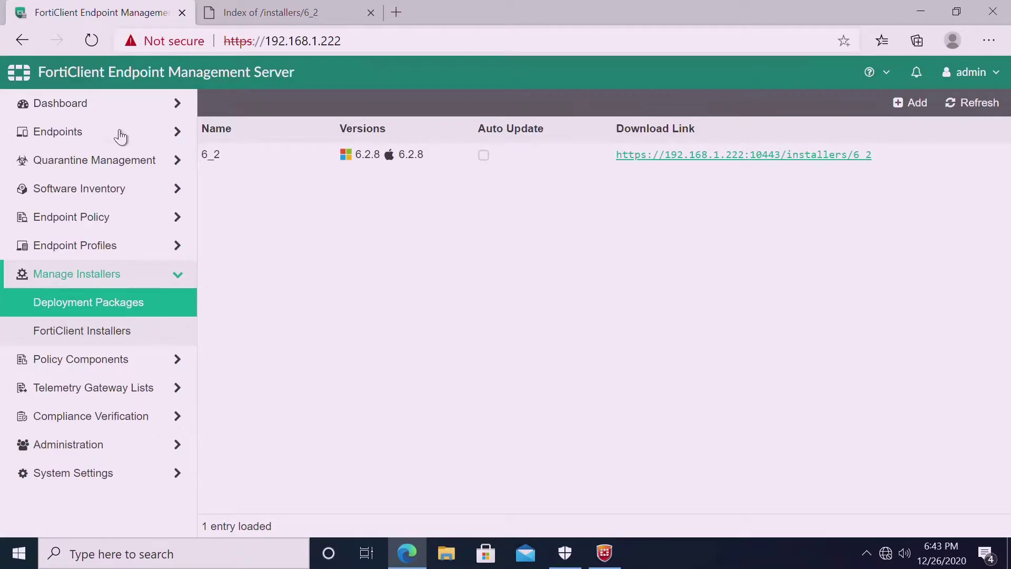
{"action": "left_click", "coordinate": [98, 137]}
{"action": "left_click", "coordinate": [82, 166]}
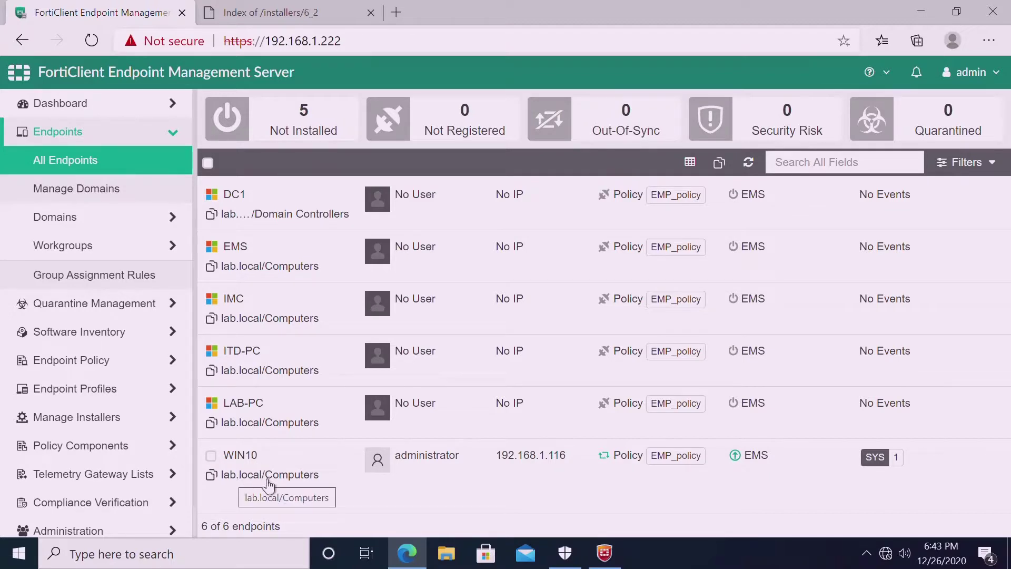
{"action": "left_click", "coordinate": [297, 482]}
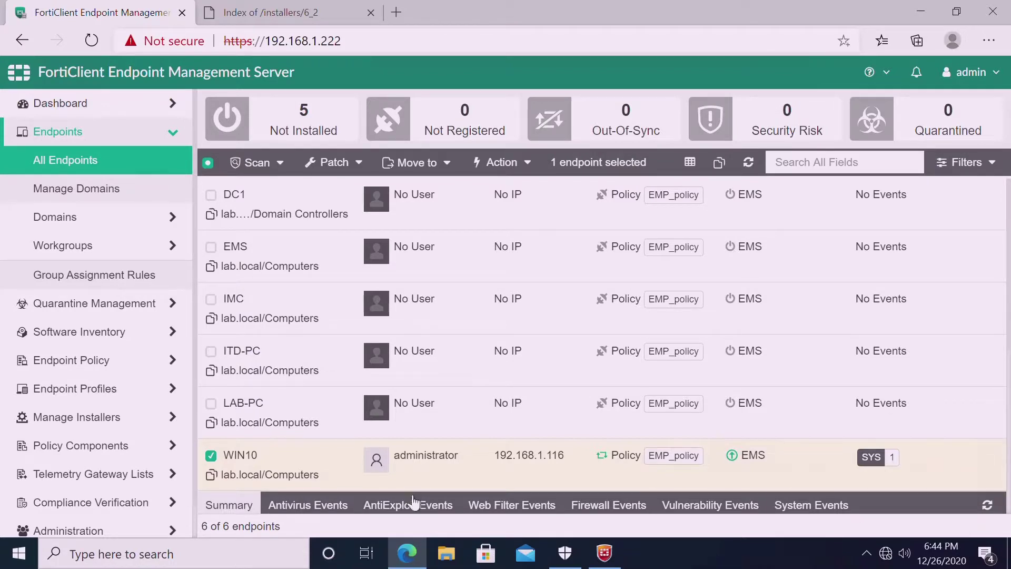
Check WIN10's Antivirus, AntiExploit, Web Filter, Firewall, Vulnerability and System event logs, then its Summary.
{"action": "left_click", "coordinate": [310, 506]}
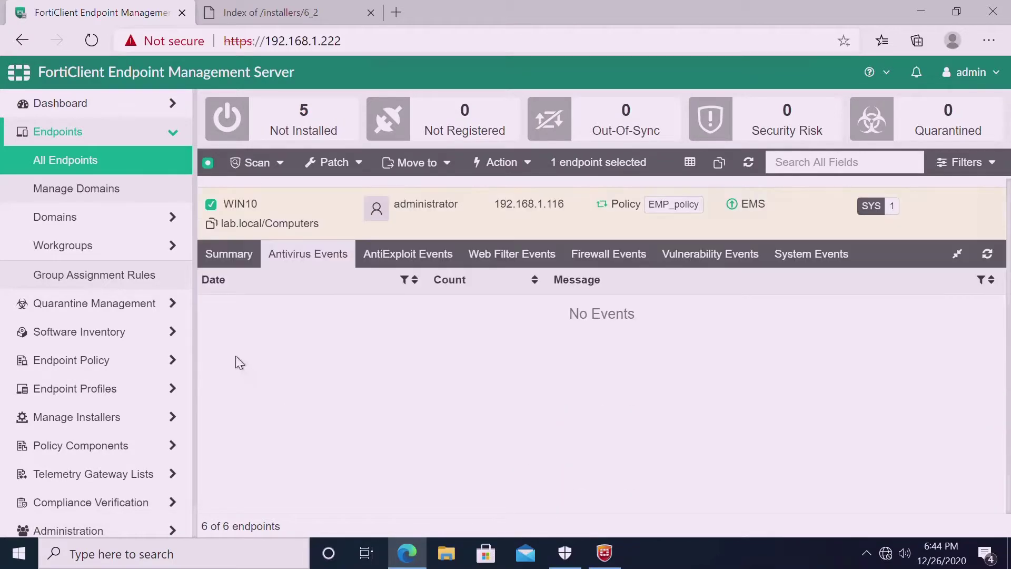
{"action": "left_click", "coordinate": [429, 263]}
{"action": "left_click", "coordinate": [501, 263]}
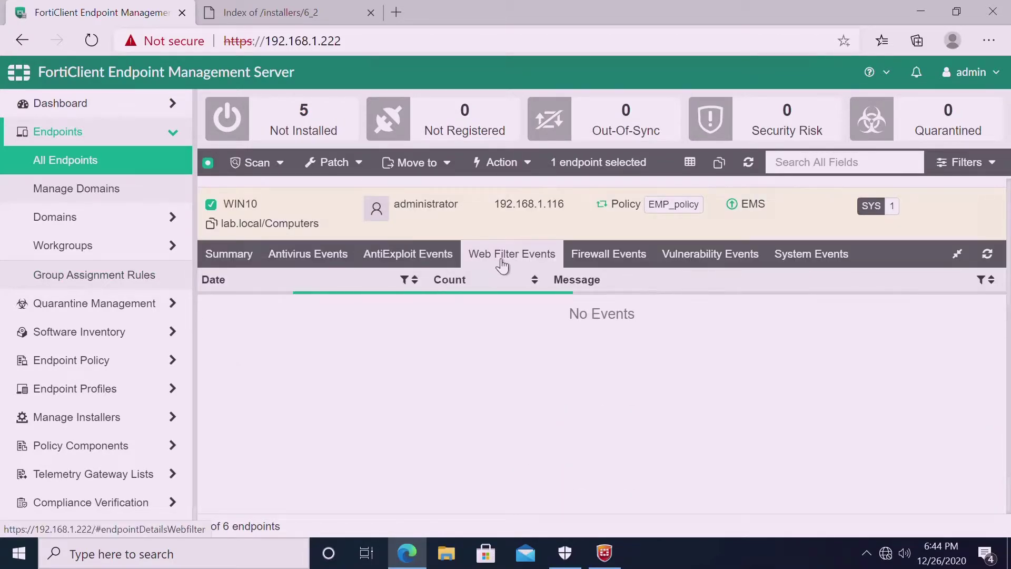
{"action": "left_click", "coordinate": [609, 256]}
{"action": "left_click", "coordinate": [706, 264]}
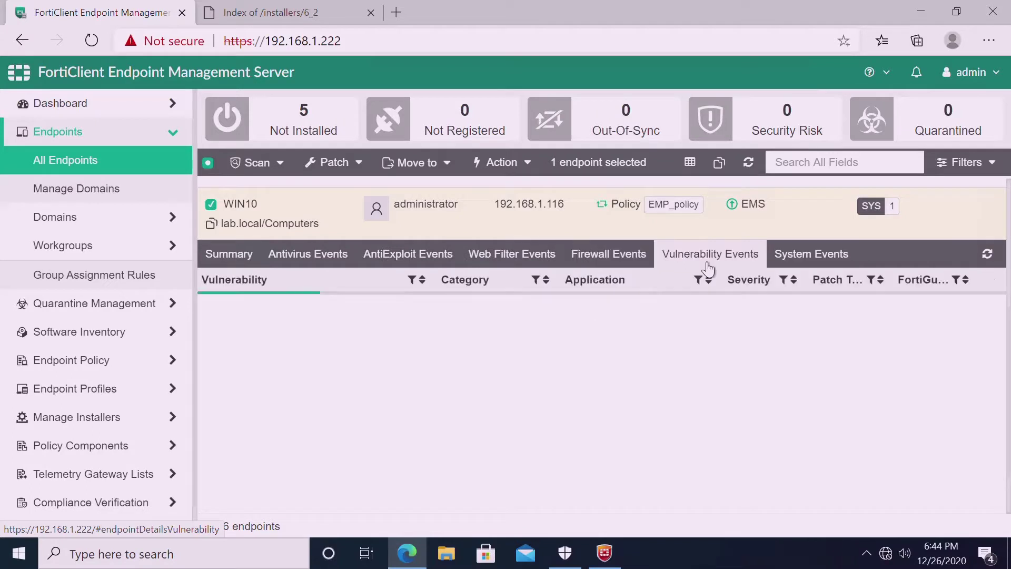
{"action": "left_click", "coordinate": [803, 258]}
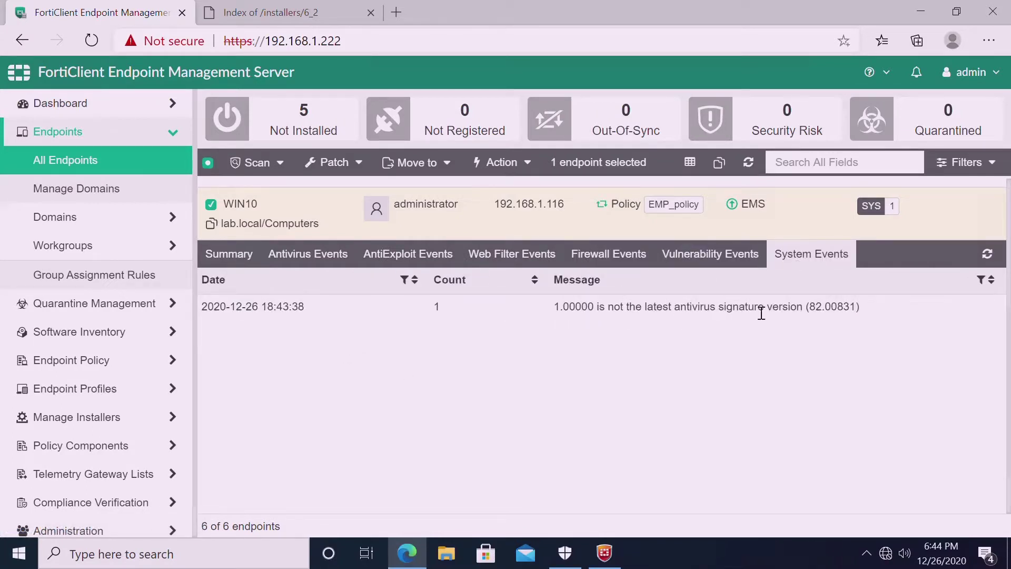
{"action": "left_click", "coordinate": [229, 257]}
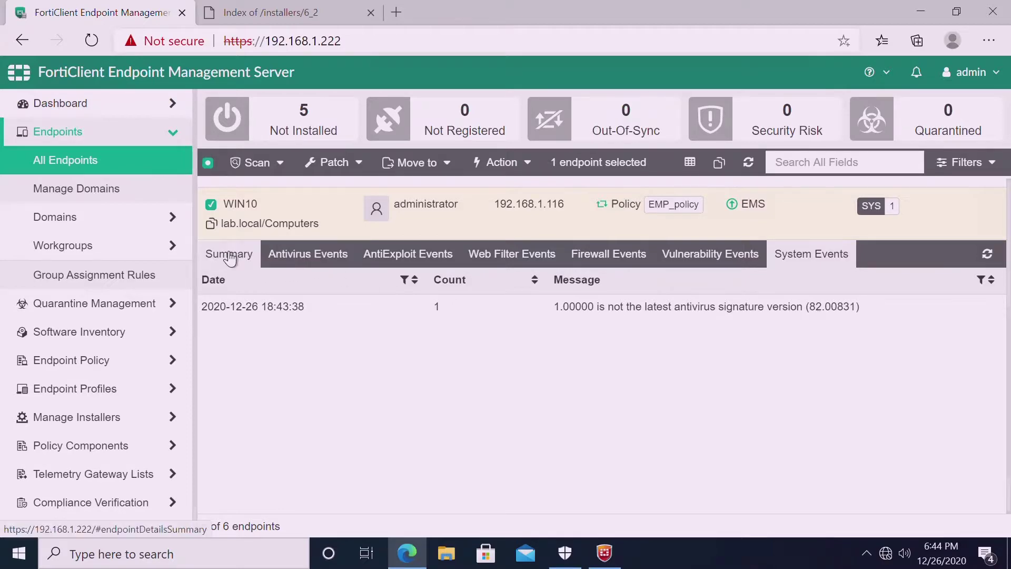
{"action": "scroll", "coordinate": [770, 440], "scroll_direction": "down", "scroll_amount": 1}
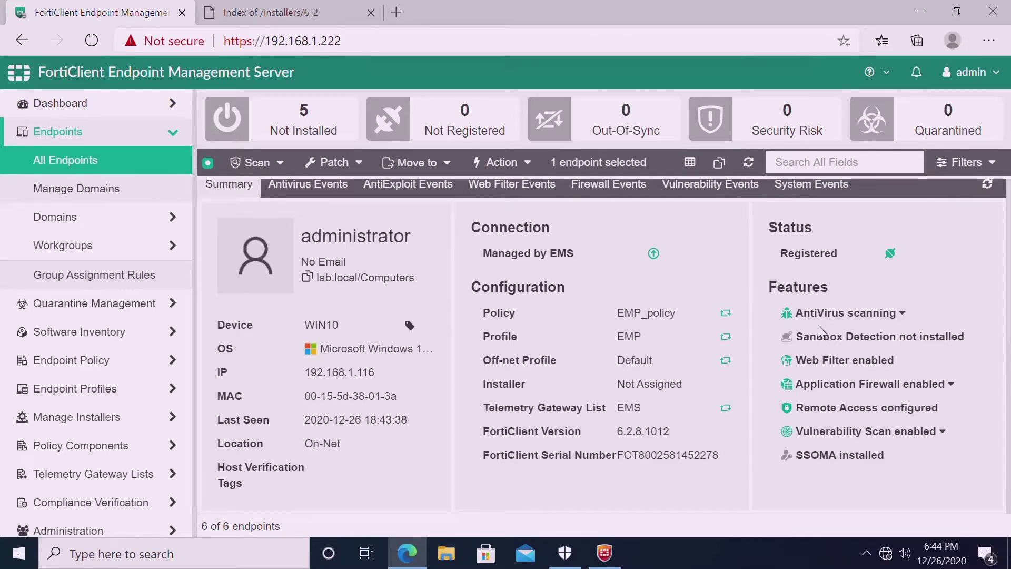
Filter endpoints by EMS Status managed and save the filter as a bookmark.
{"action": "left_click", "coordinate": [964, 174]}
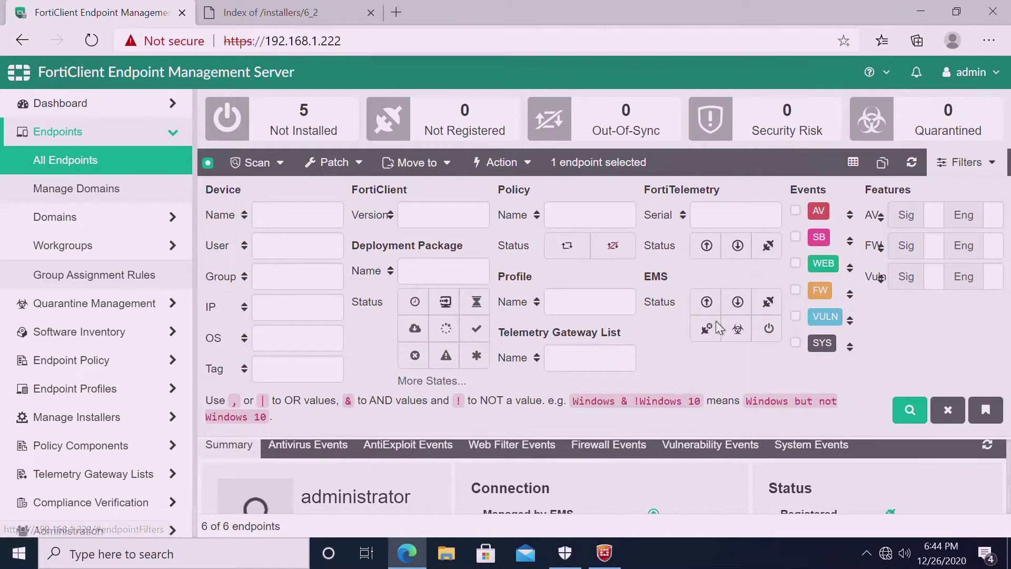
{"action": "left_click", "coordinate": [719, 311]}
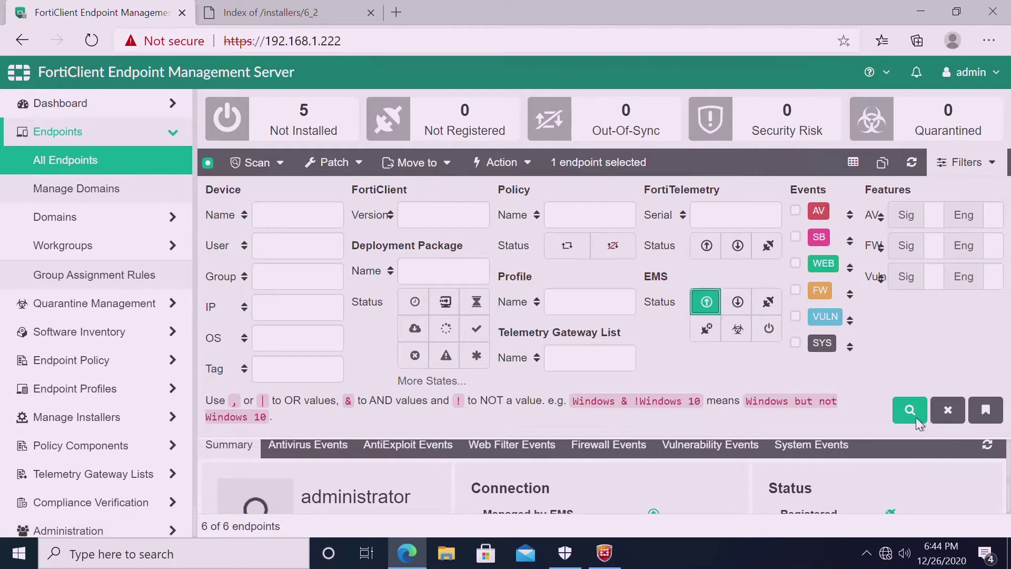
{"action": "left_click", "coordinate": [917, 414]}
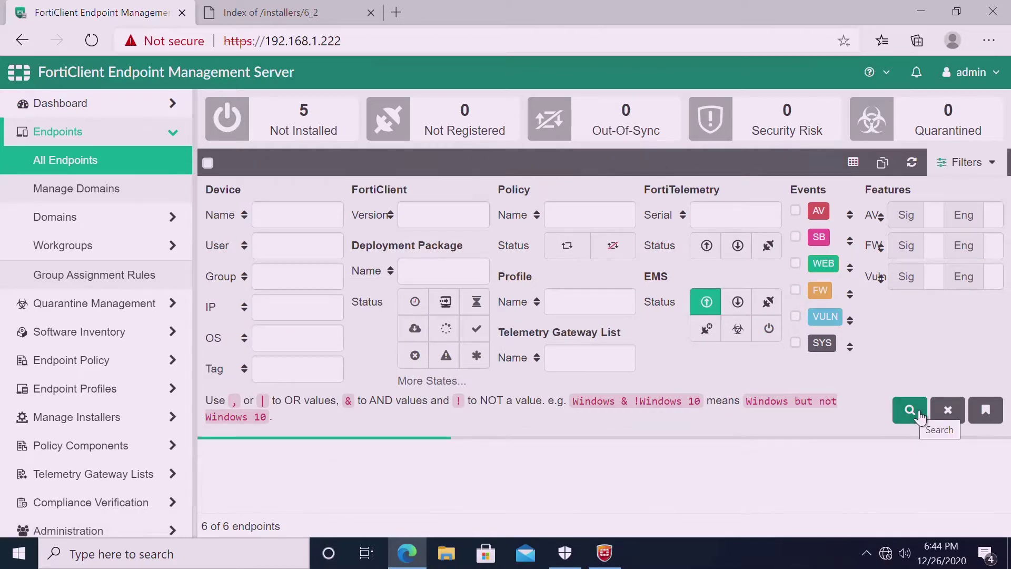
{"action": "left_click", "coordinate": [990, 419]}
{"action": "left_click", "coordinate": [893, 414]}
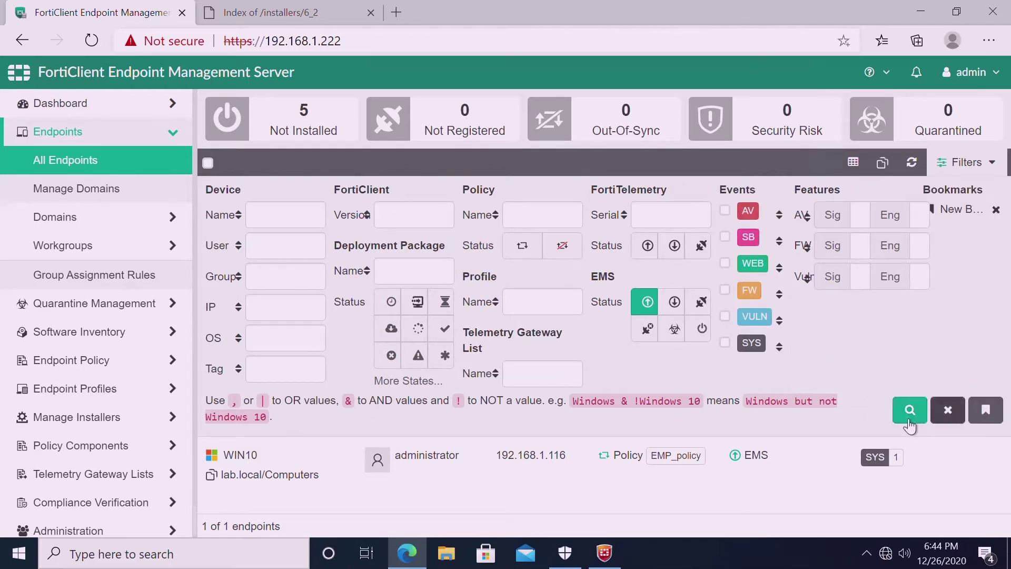
{"action": "left_click", "coordinate": [967, 162]}
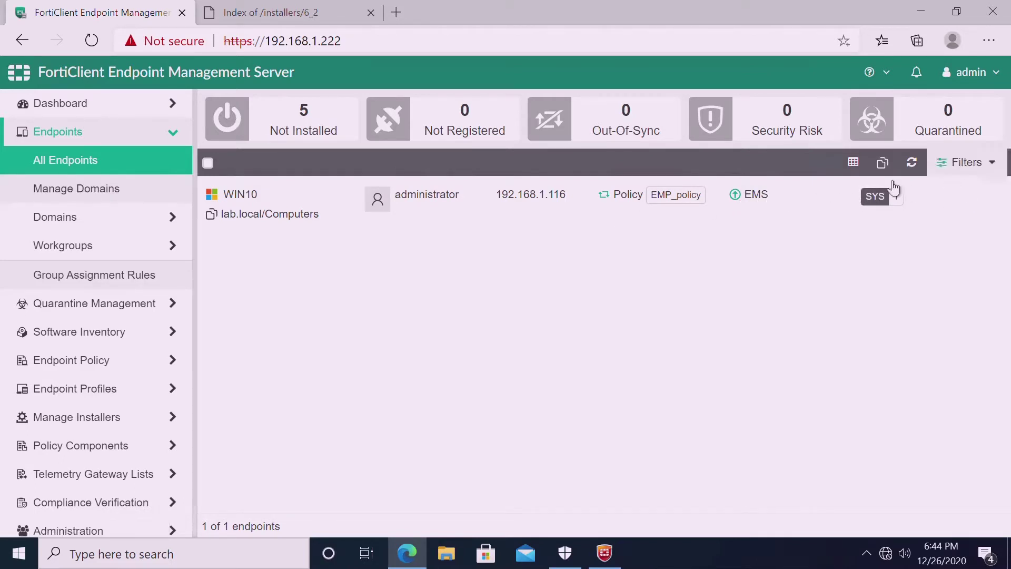
Rerun the managed-endpoints filter and confirm WIN10's EMP_policy shows Synced.
{"action": "left_click", "coordinate": [954, 170]}
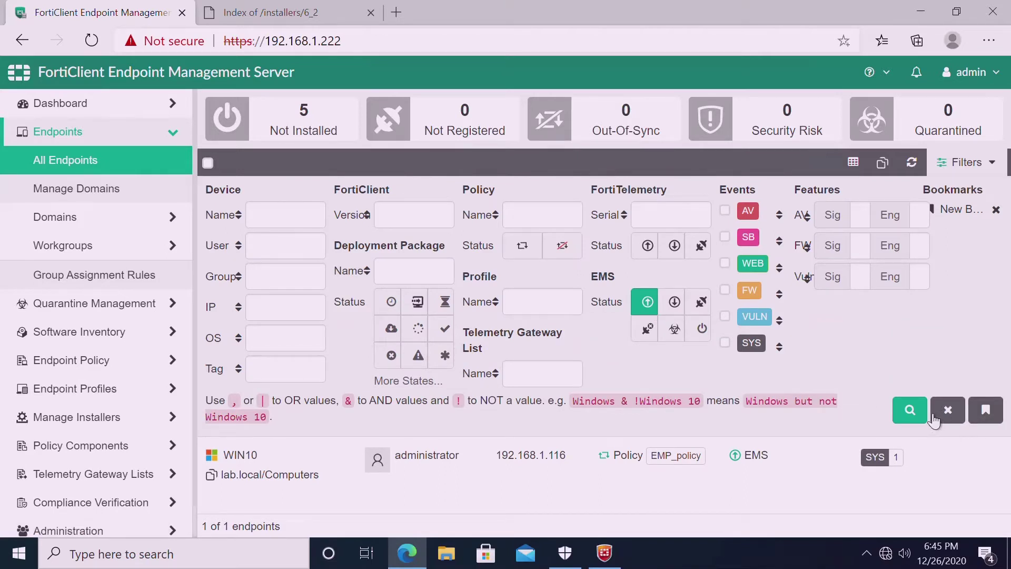
{"action": "left_click", "coordinate": [909, 410]}
{"action": "left_click", "coordinate": [959, 160]}
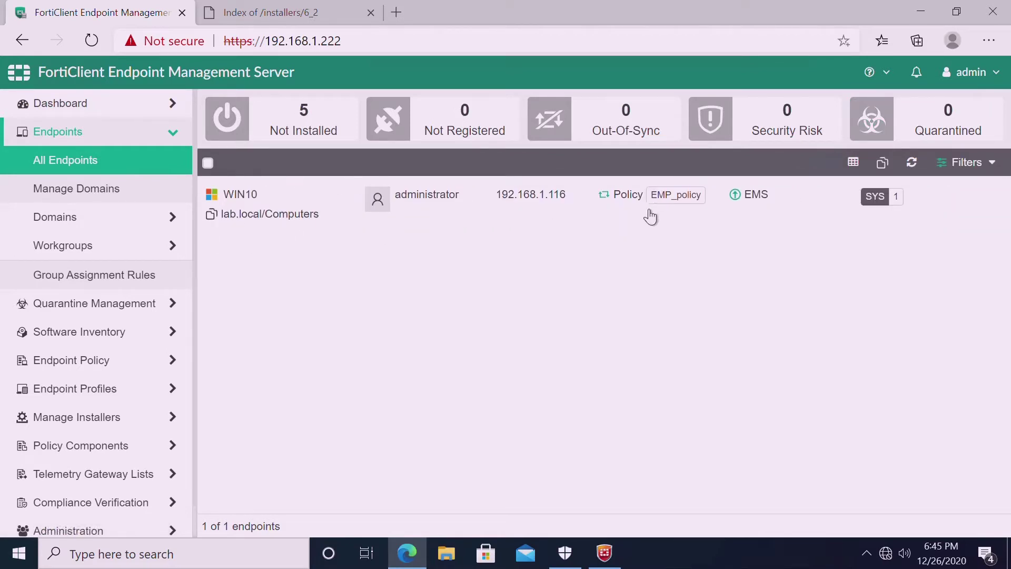
{"action": "mouse_move", "coordinate": [678, 209]}
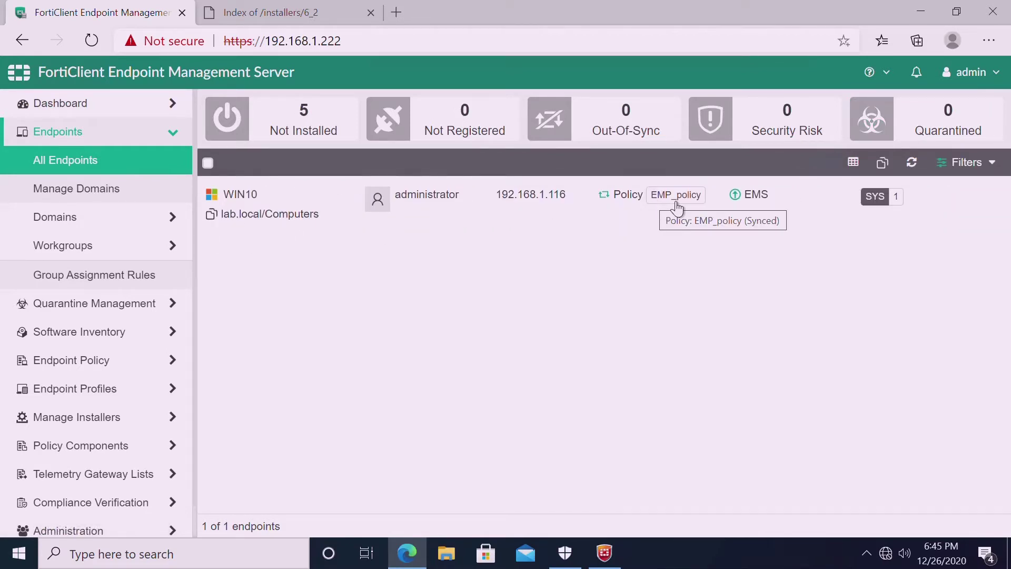
Open the EMP profile from Endpoint Profiles > Manage Profiles for editing.
{"action": "left_click", "coordinate": [134, 333]}
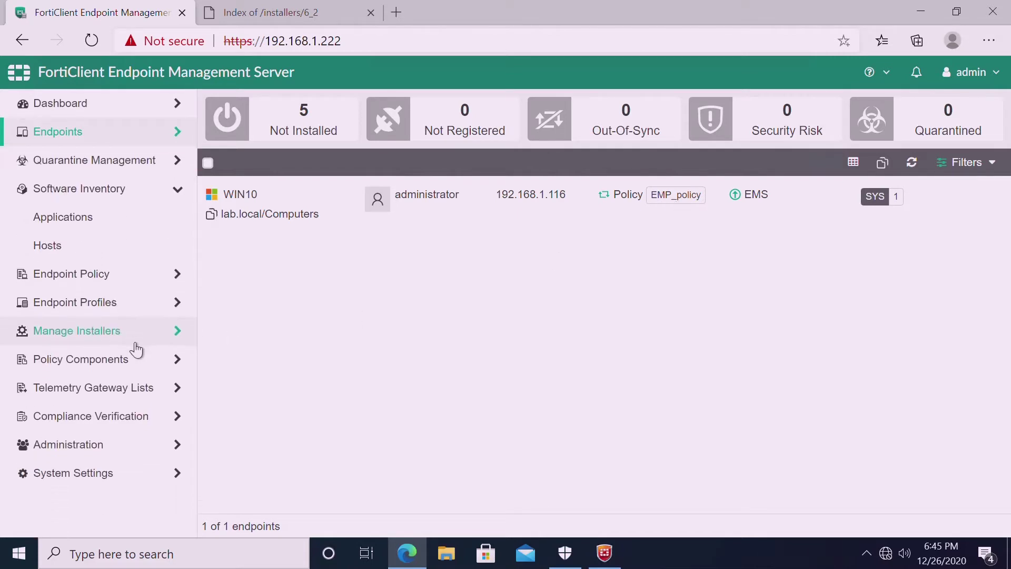
{"action": "left_click", "coordinate": [113, 304]}
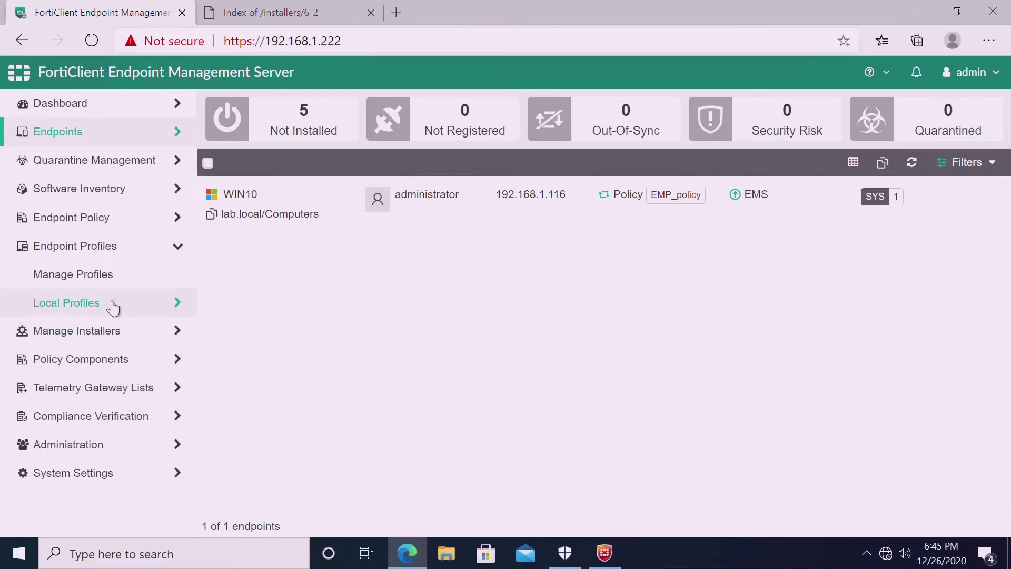
{"action": "left_click", "coordinate": [103, 286]}
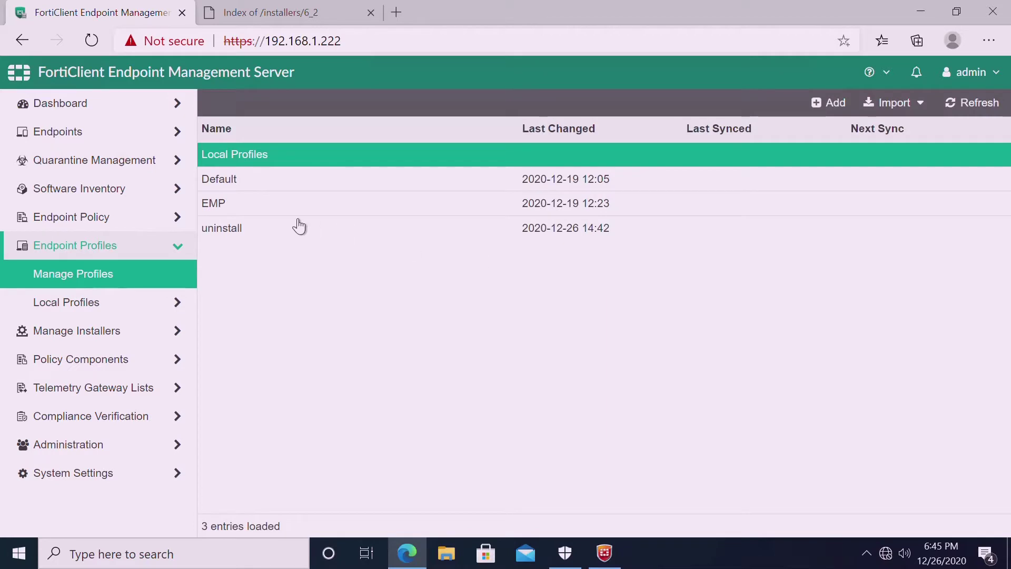
{"action": "left_click", "coordinate": [271, 211]}
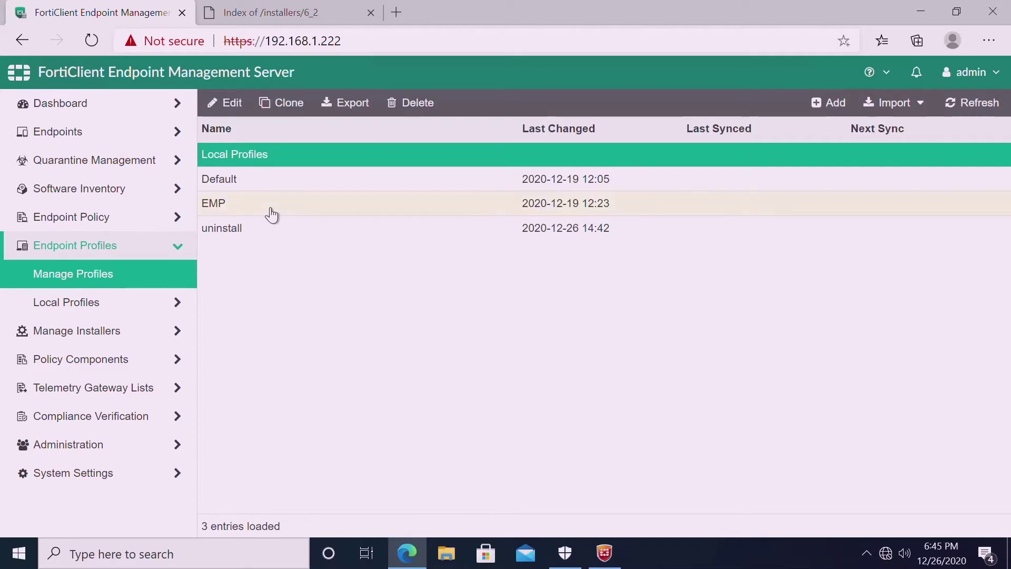
{"action": "left_click", "coordinate": [241, 118]}
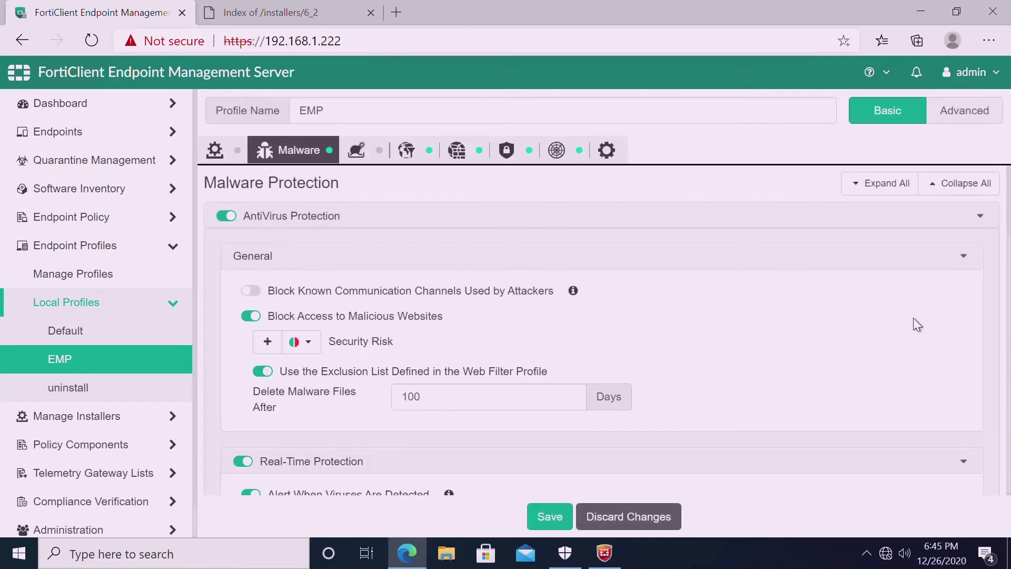
Review EMP's Sandbox, Web Filter, Application Firewall, VPN, Vulnerability Scan and System Settings tabs.
{"action": "left_click", "coordinate": [373, 161]}
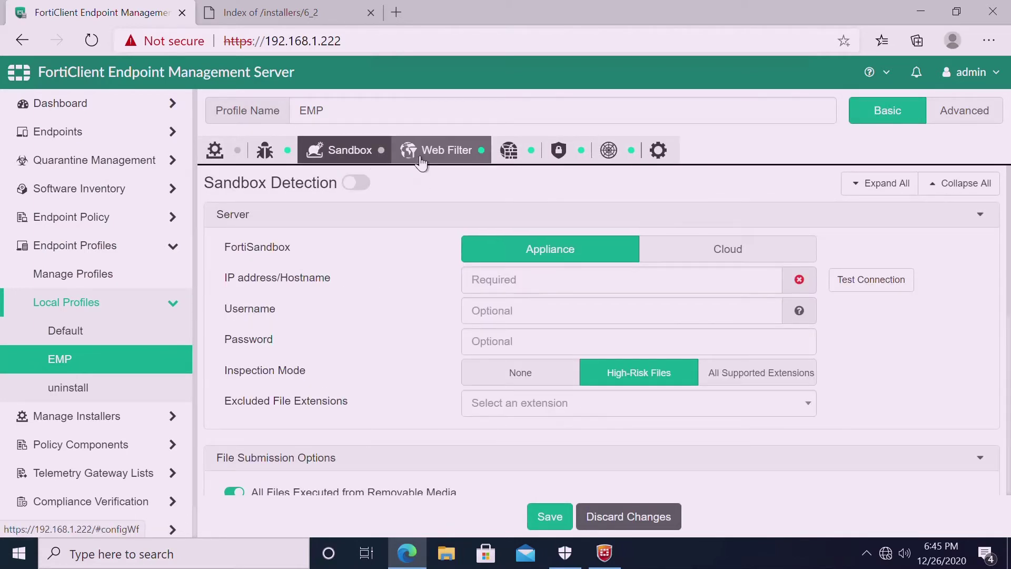
{"action": "left_click", "coordinate": [421, 162]}
{"action": "left_click", "coordinate": [490, 158]}
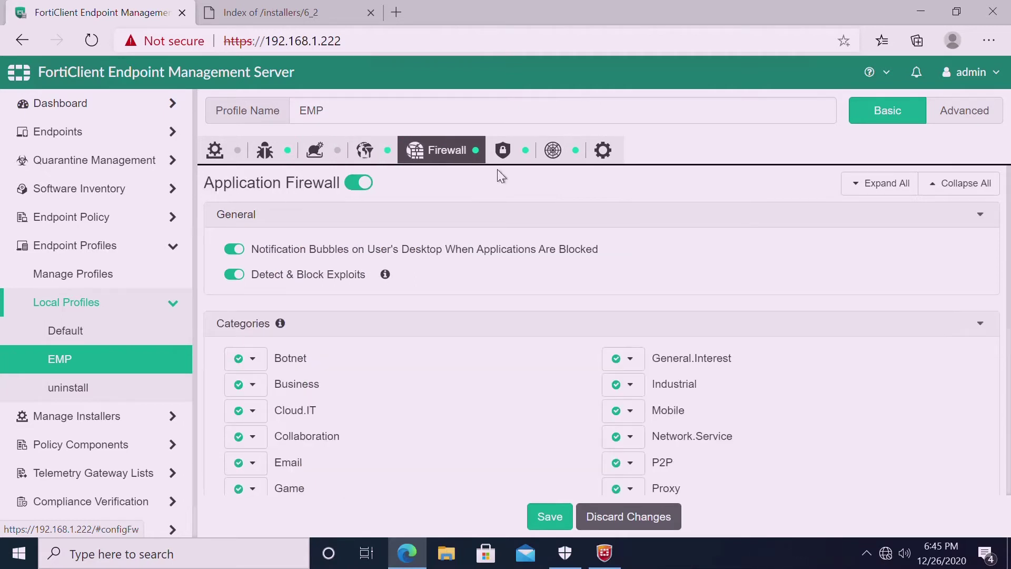
{"action": "left_click", "coordinate": [520, 163]}
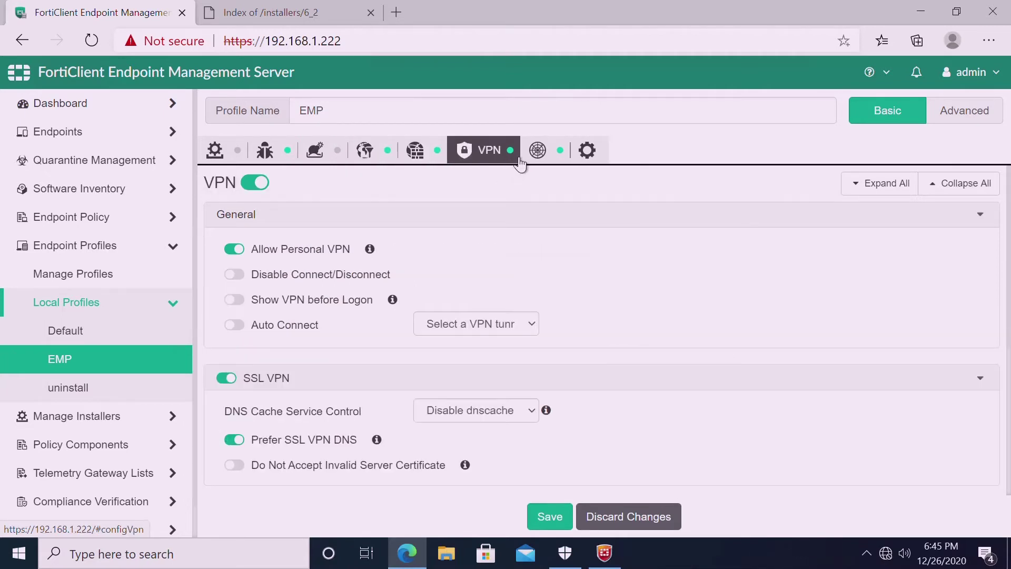
{"action": "left_click", "coordinate": [550, 163]}
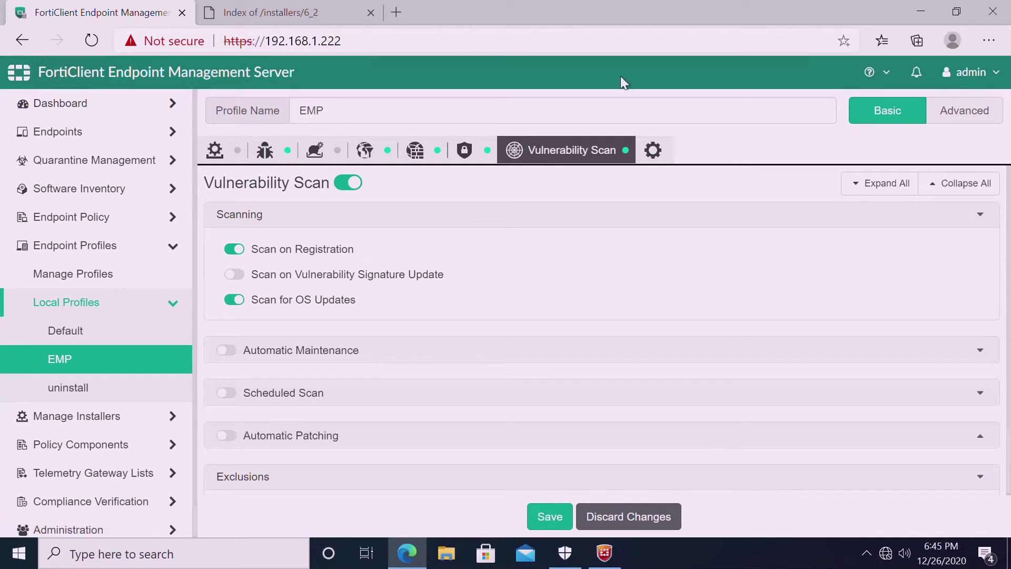
{"action": "left_click", "coordinate": [665, 162]}
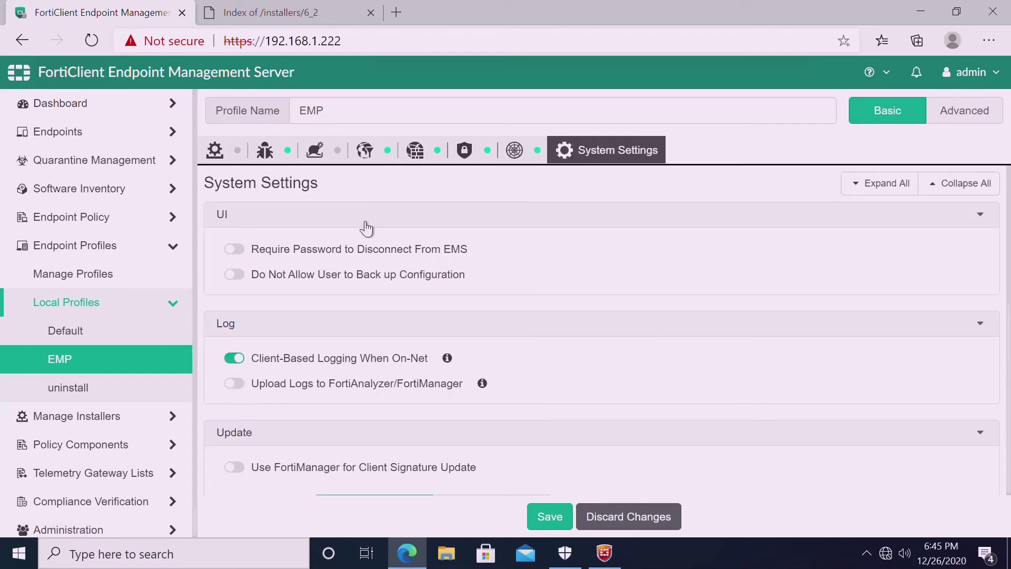
Bring FortiClient's About page forward showing version 6.2.8.1012 and engine statuses.
{"action": "left_click", "coordinate": [611, 561]}
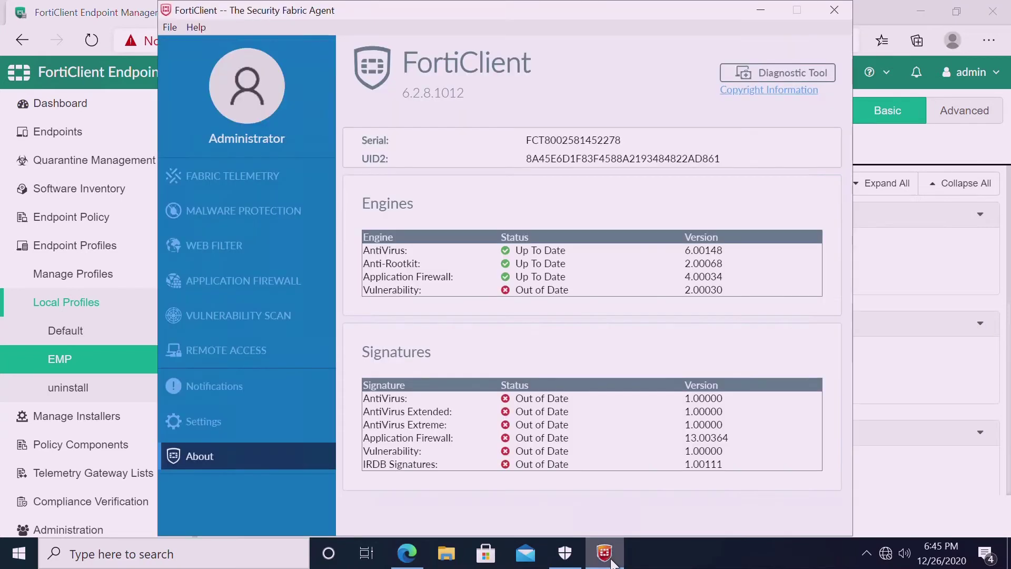